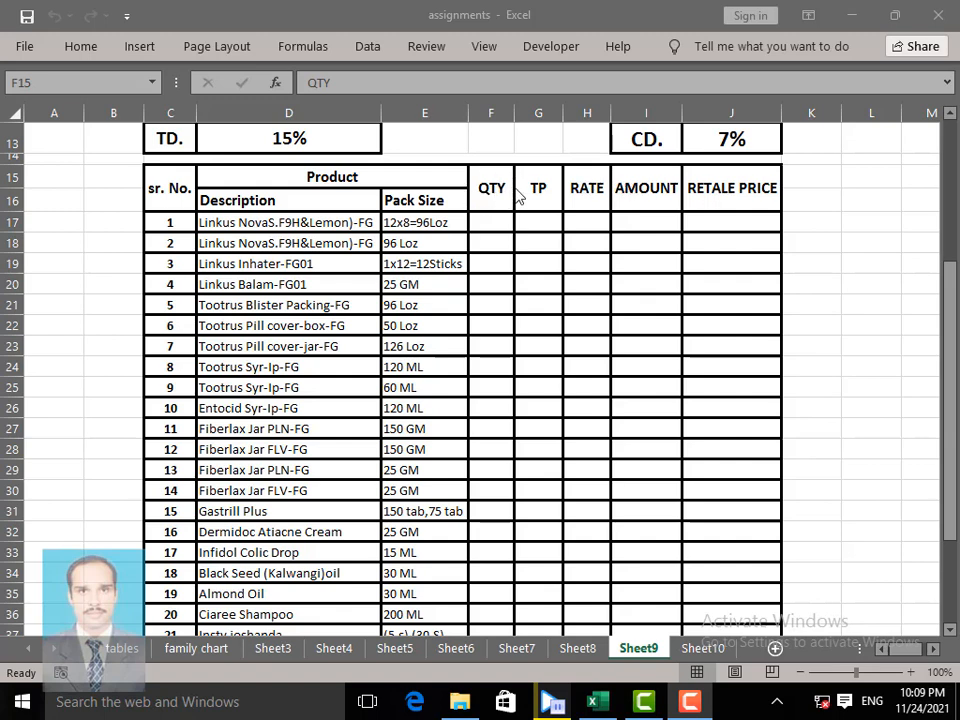
- Save a copy of the workbook to the Desktop as assignments12
click(530, 257)
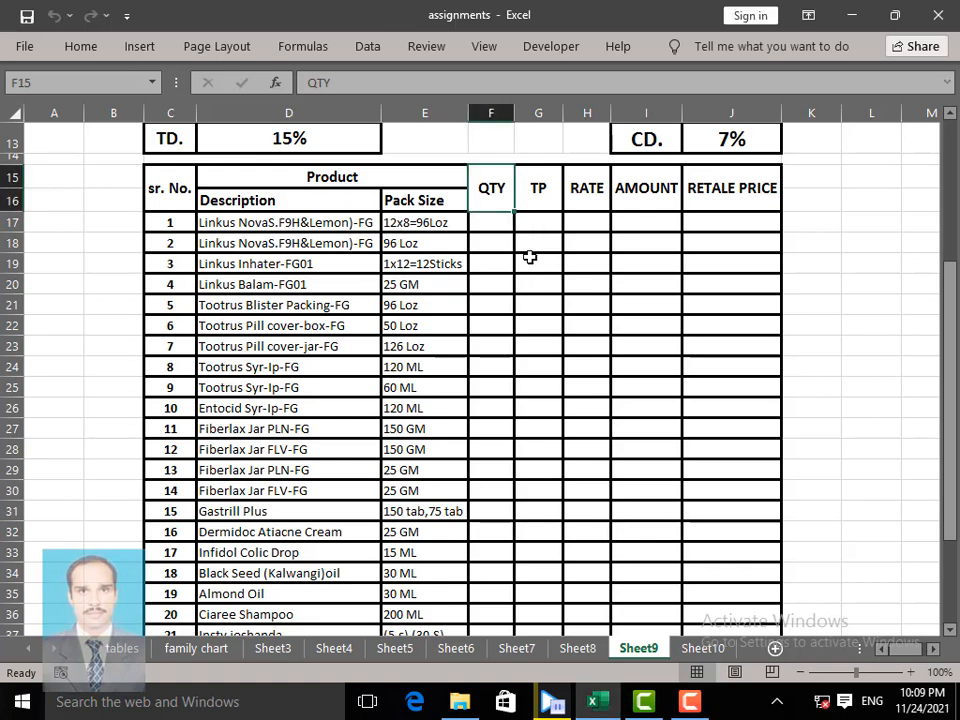
key(F12)
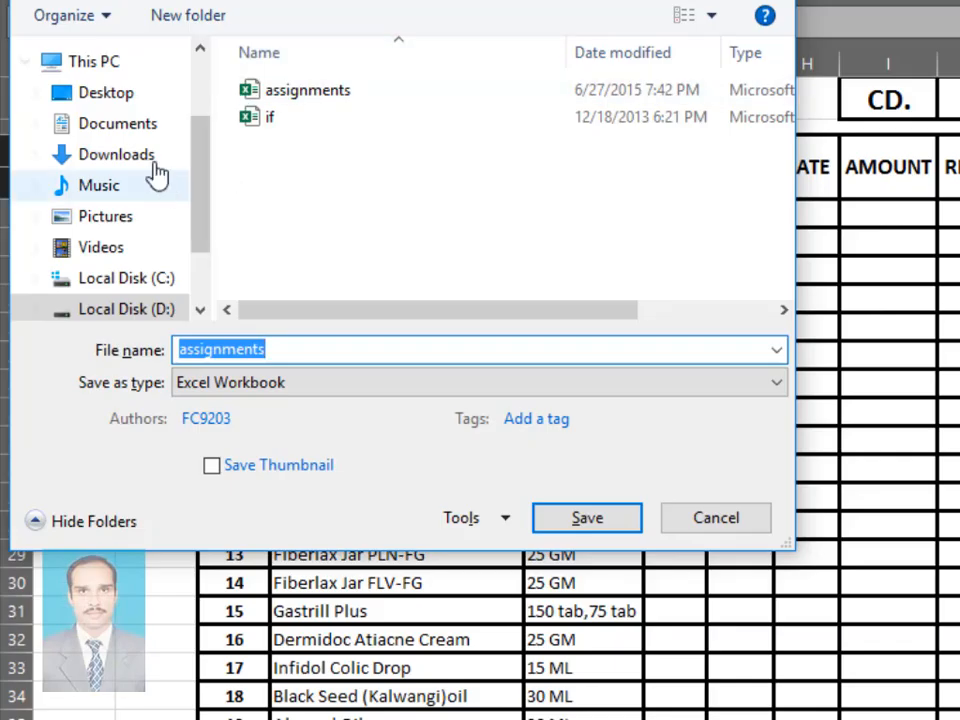
click(117, 104)
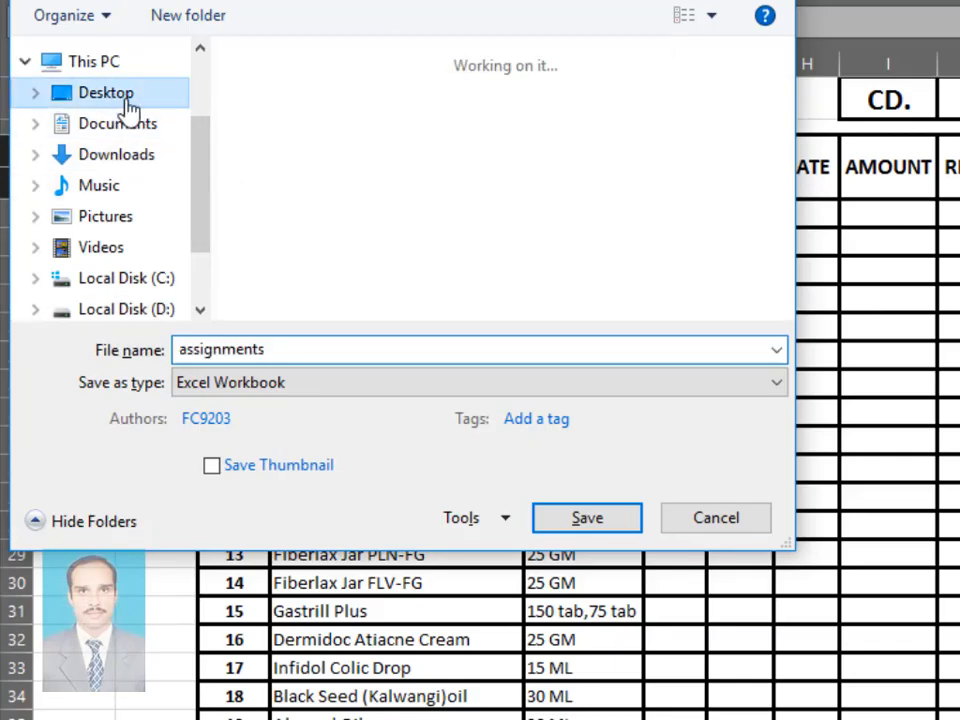
click(309, 349)
click(309, 349)
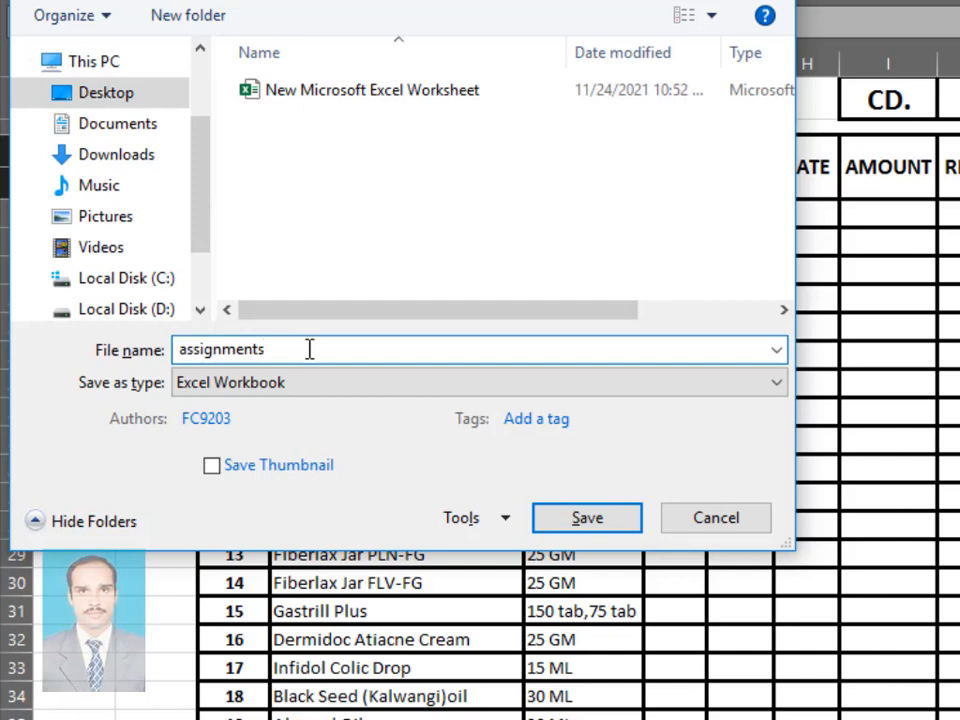
text(12)
key(Return)
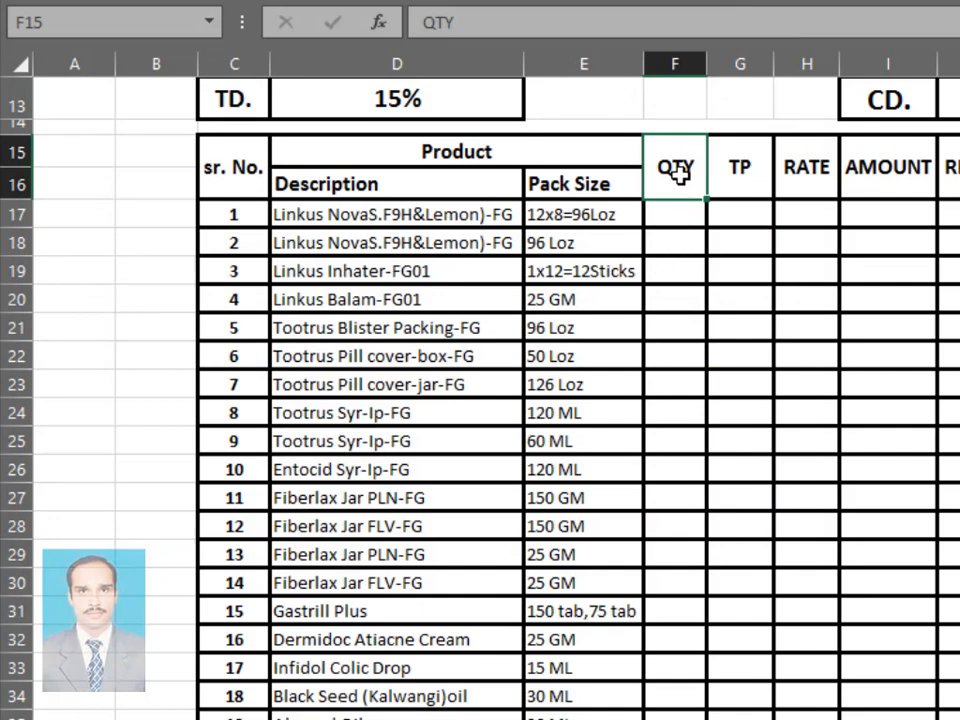
- Replace the QTY header with "expiry date" and fit column F's width to the text
text(e)
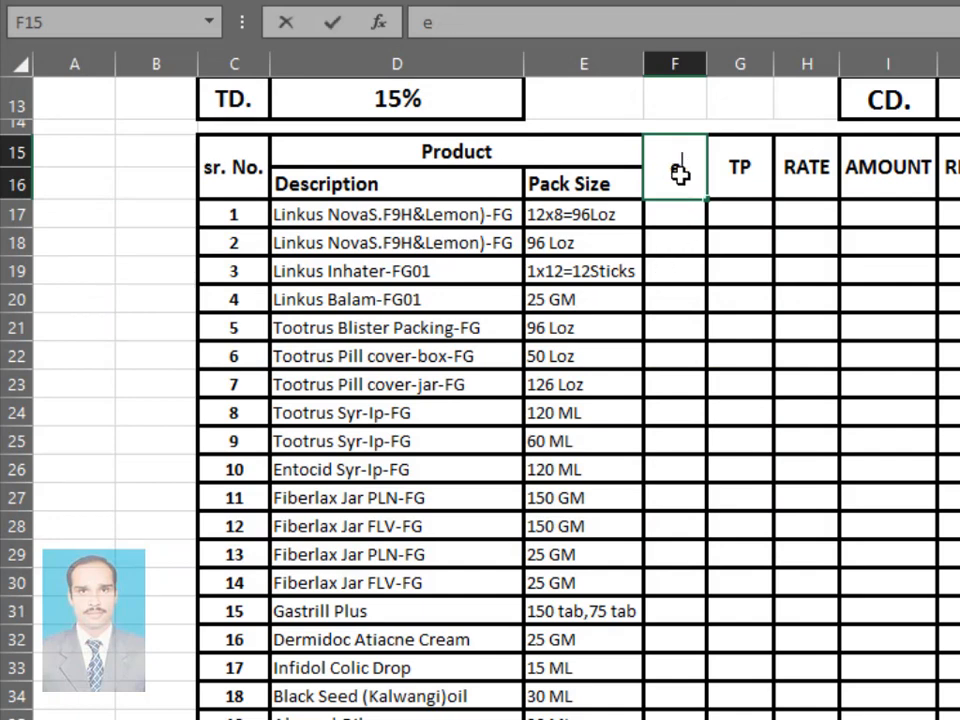
text(xpiry )
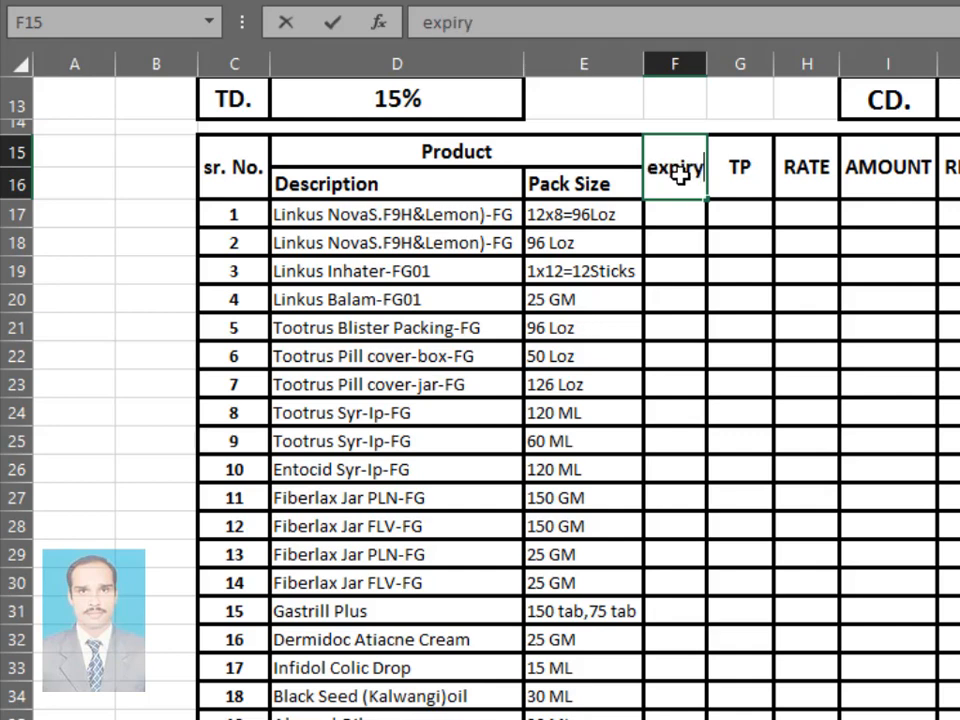
text(da)
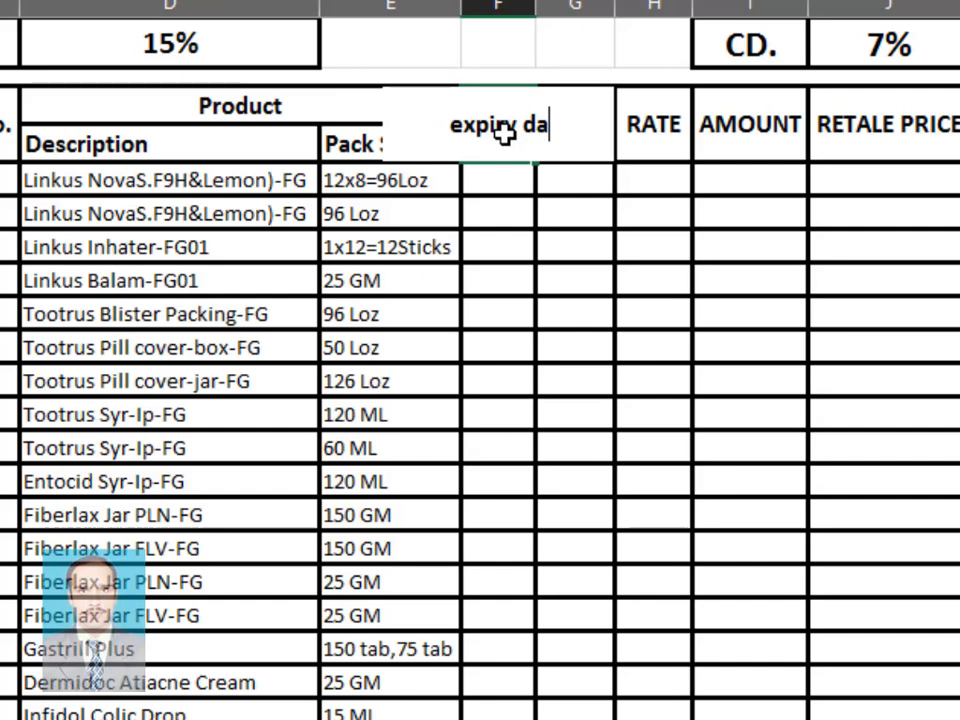
text(te)
key(Return)
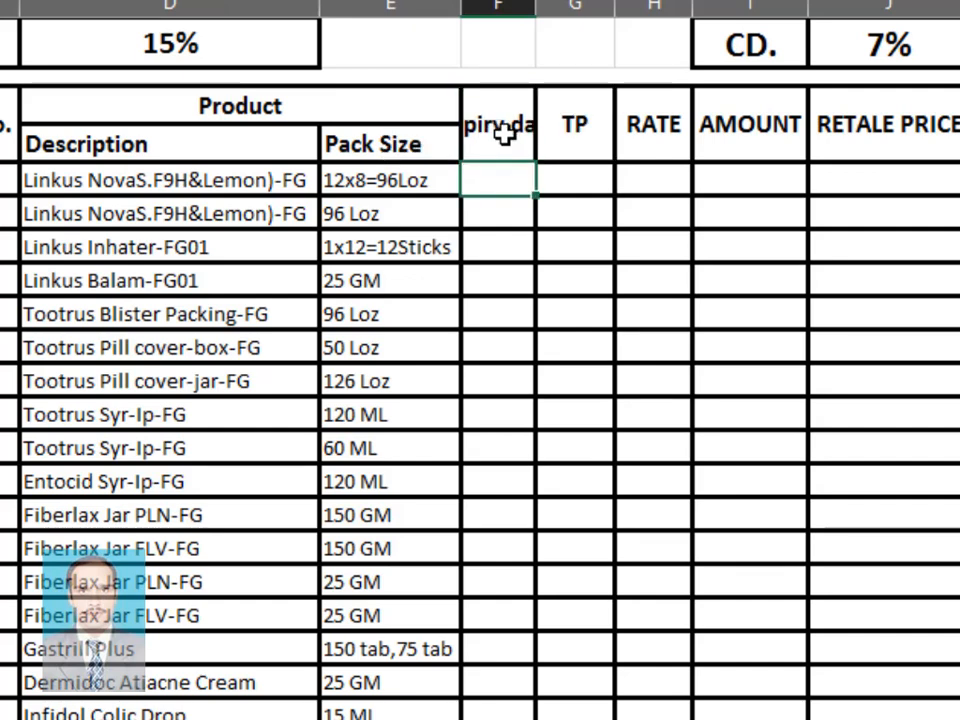
drag(531, 15, 531, 16)
double_click(531, 15)
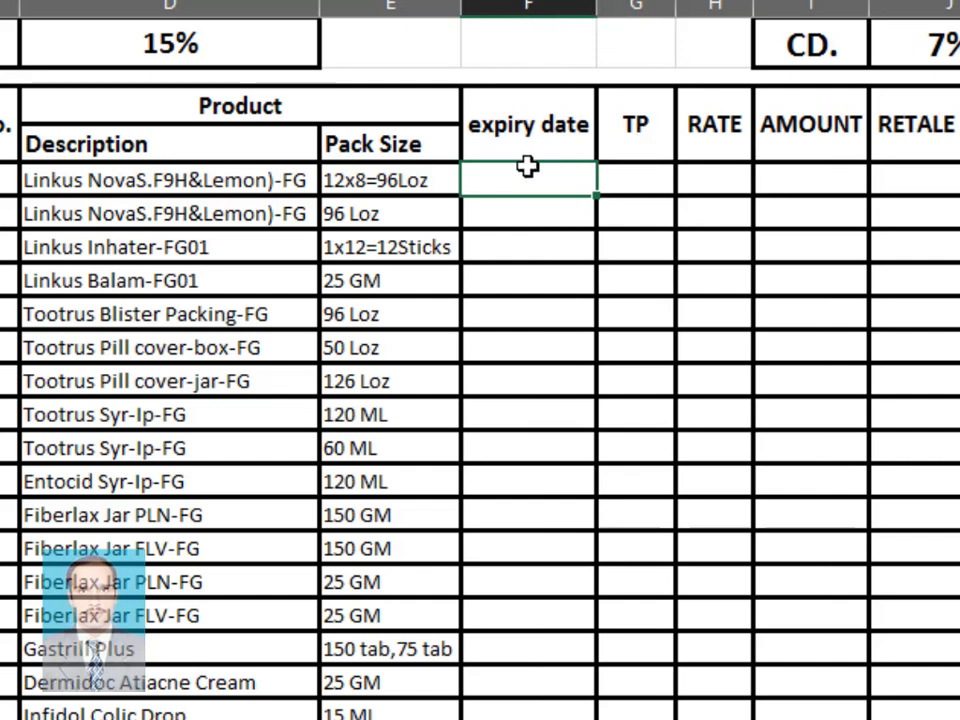
- Clear the TP, RATE, AMOUNT and RETALE PRICE headers from the table
click(642, 128)
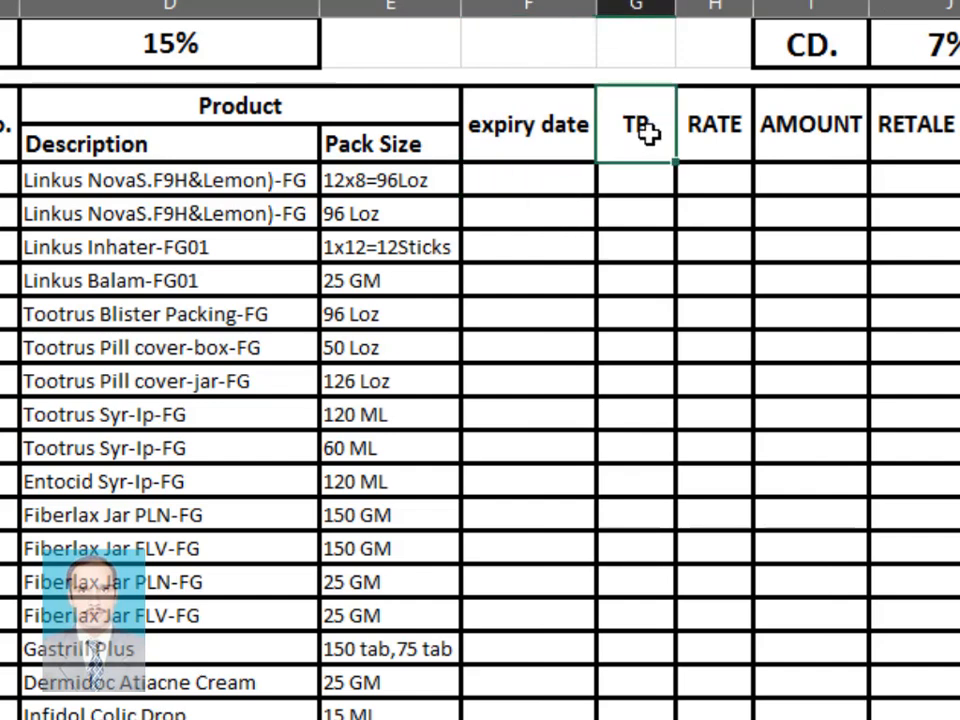
drag(639, 129, 940, 122)
key(Delete)
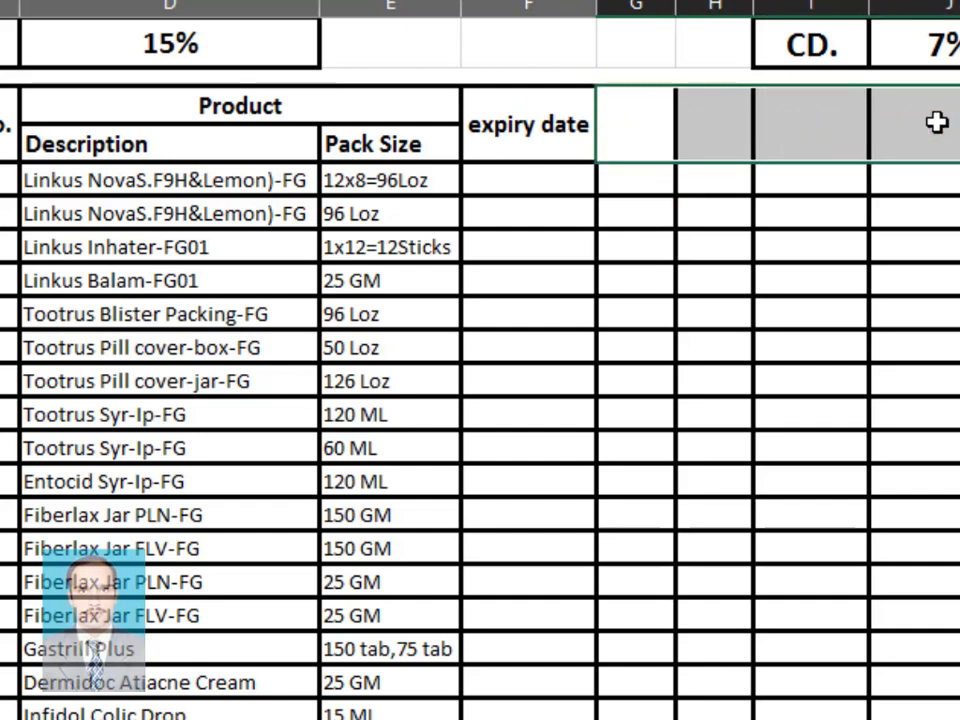
click(836, 232)
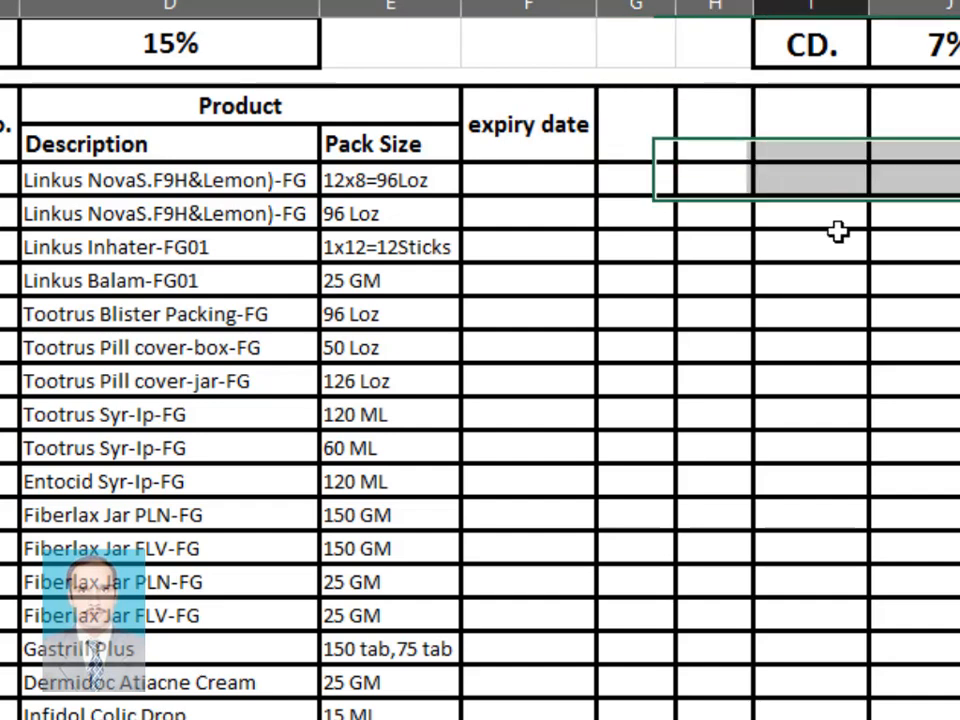
- Enter the header "Reminder" in the empty cell beside expiry date and fit column G's width to it
click(633, 121)
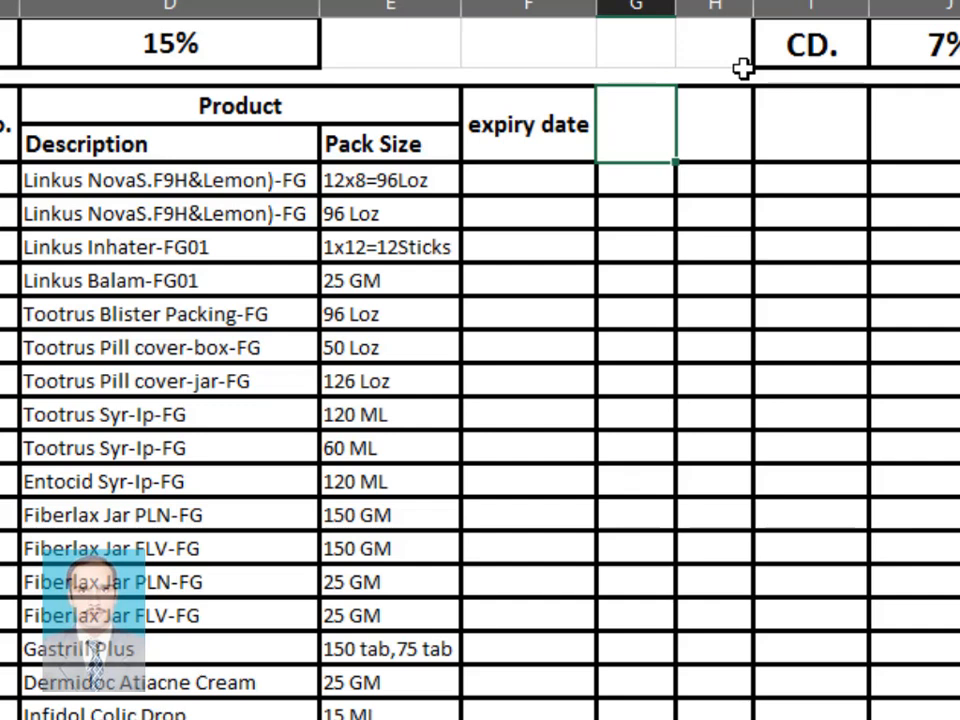
text(Rem)
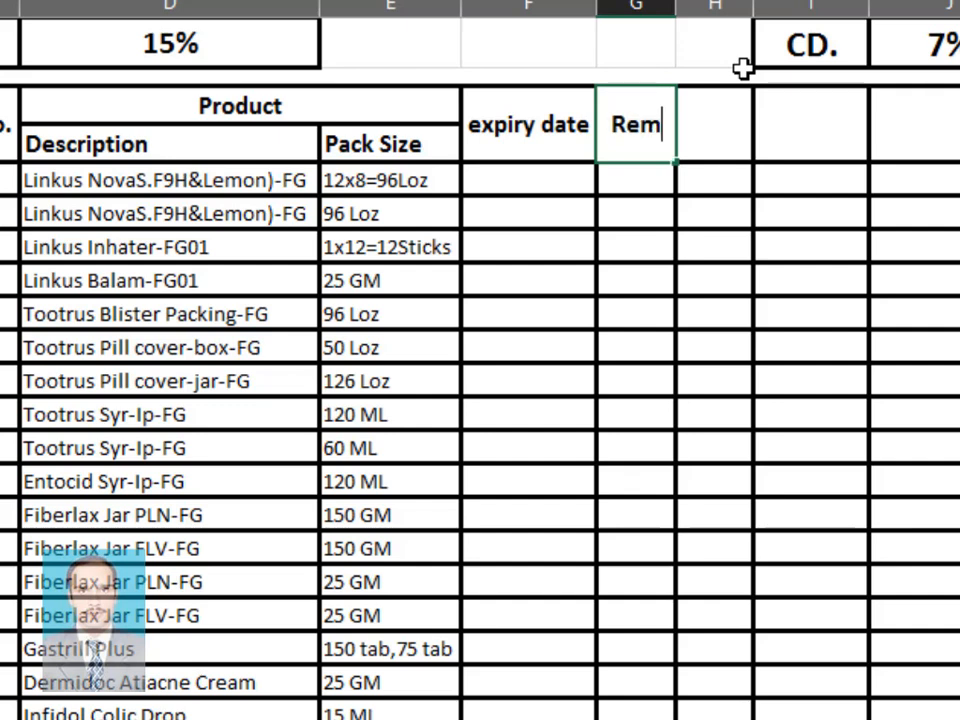
text(inder)
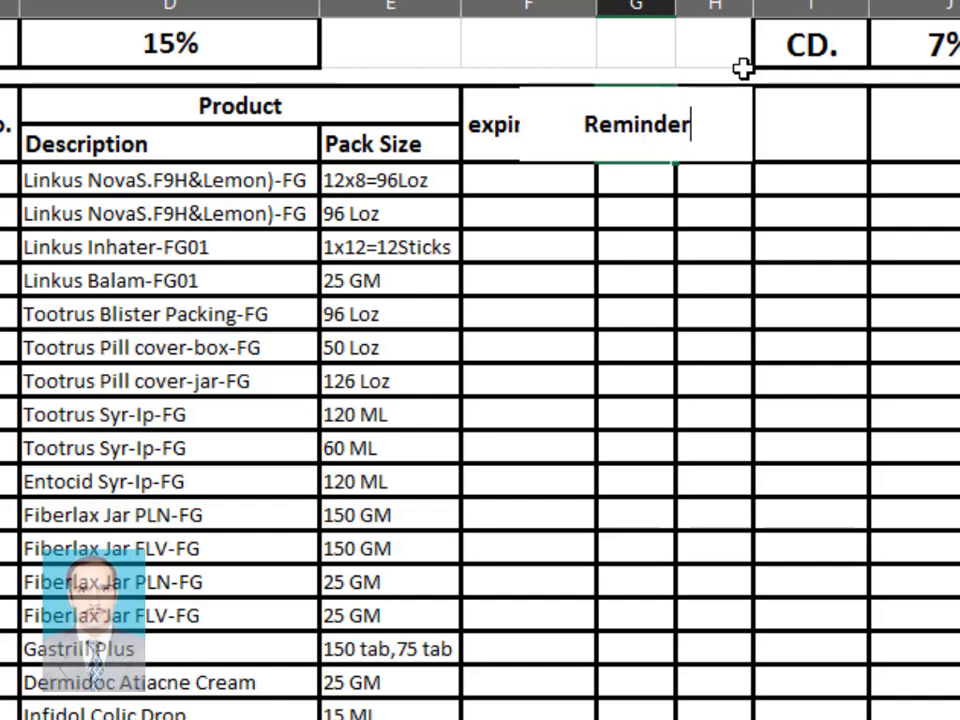
key(Return)
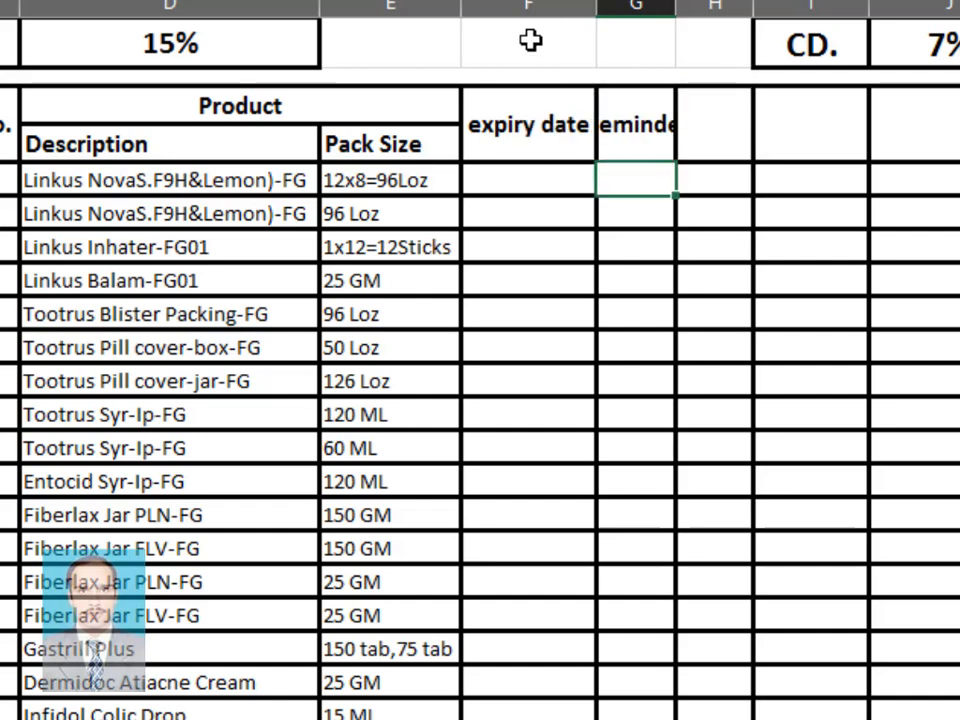
double_click(676, 10)
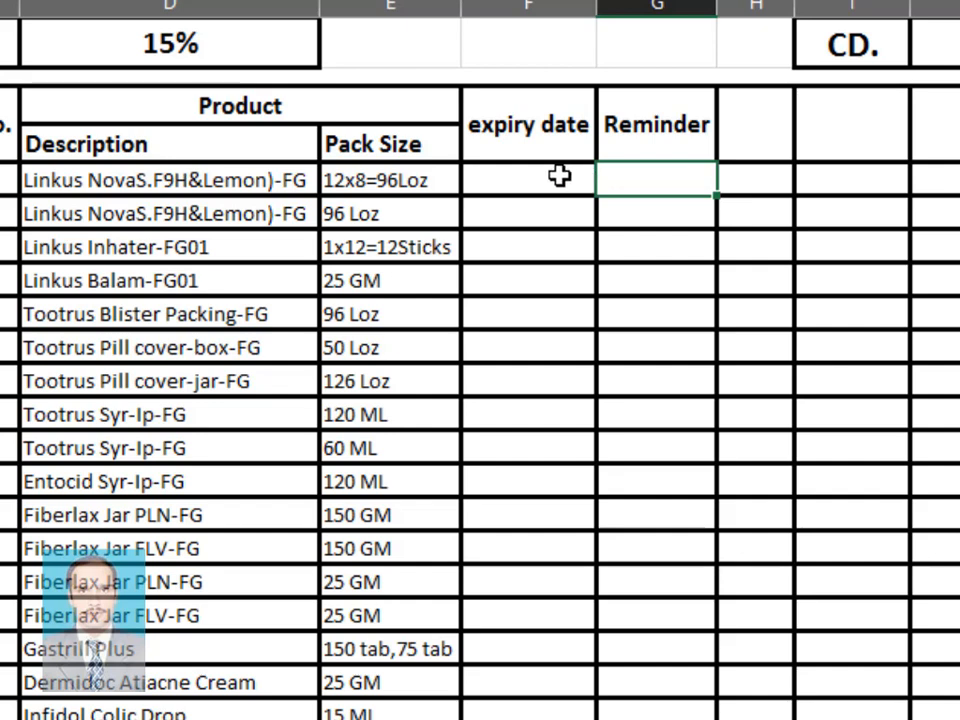
- Enter the formula =DATE(2021,11,15) as the expiry date of the first product in F17
click(513, 170)
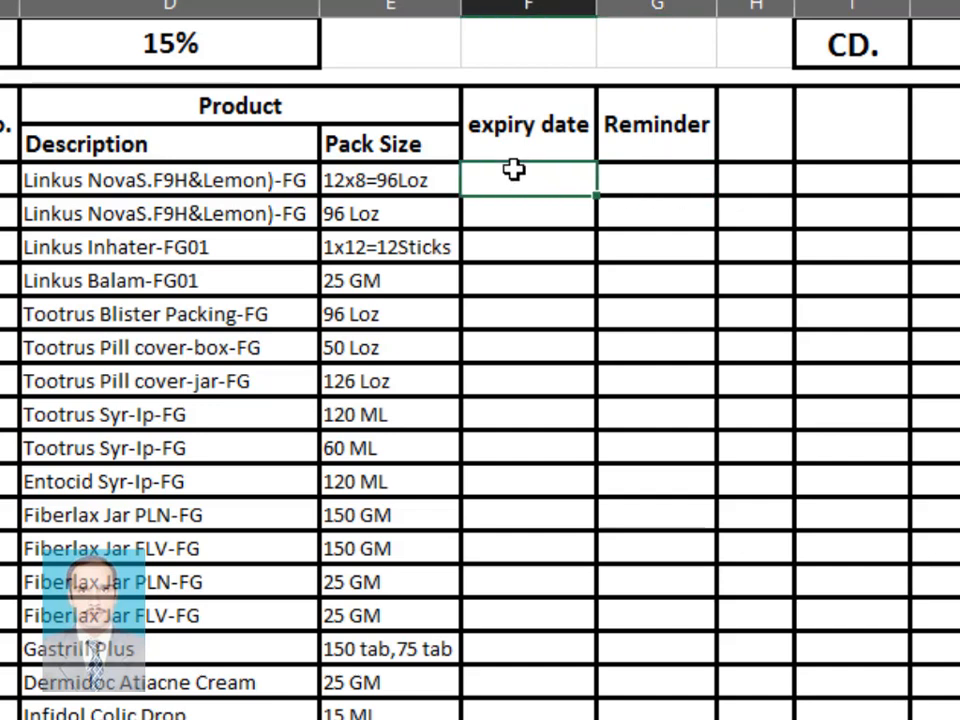
text(=date)
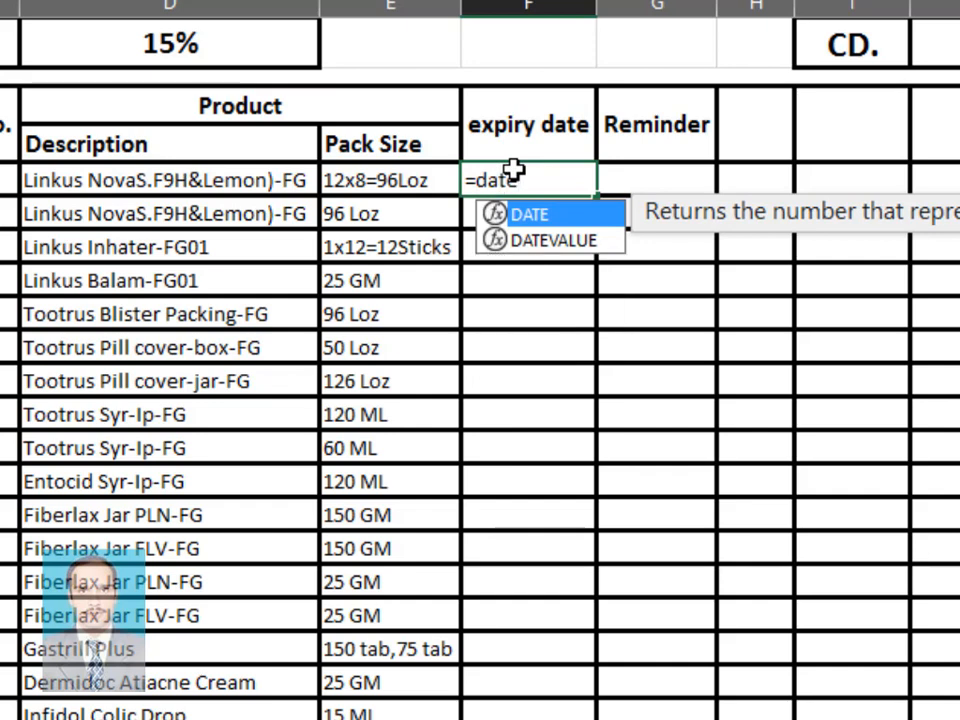
key(Tab)
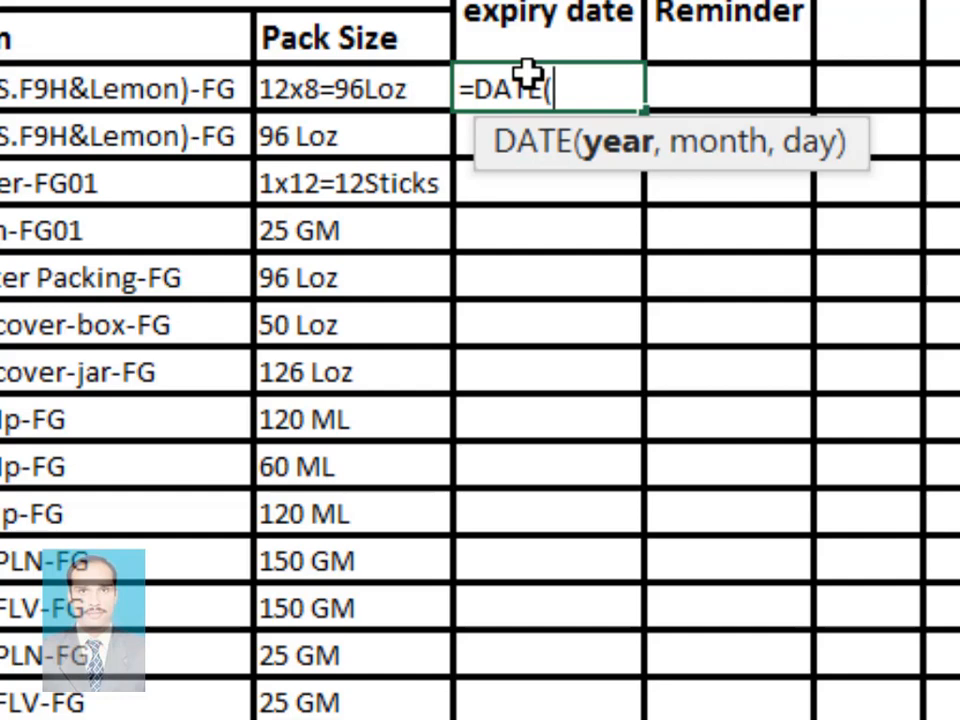
text(2021)
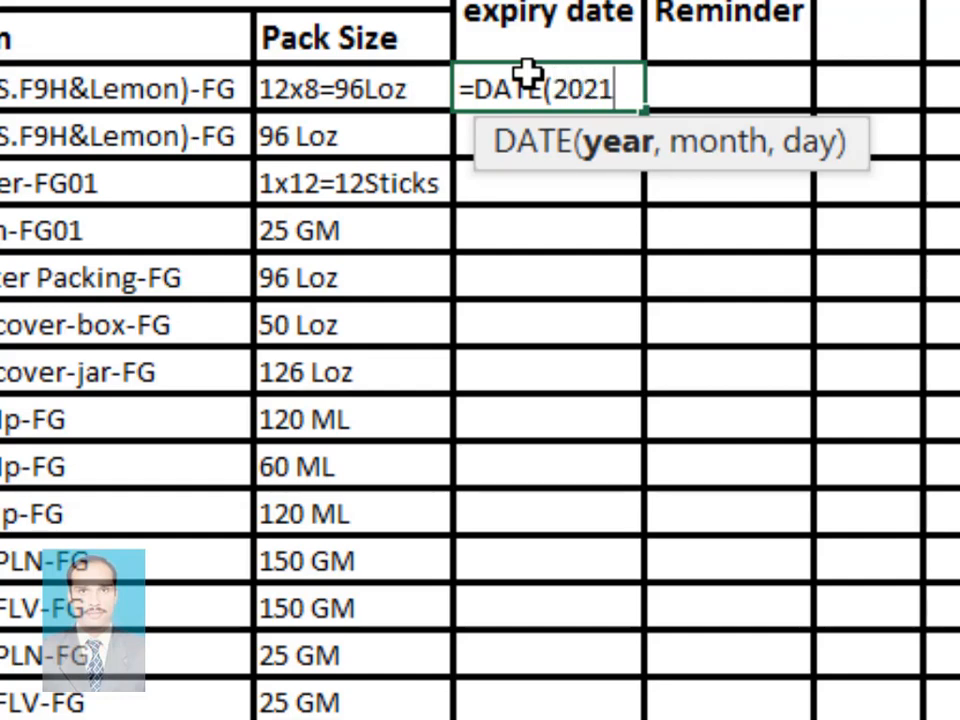
text(,)
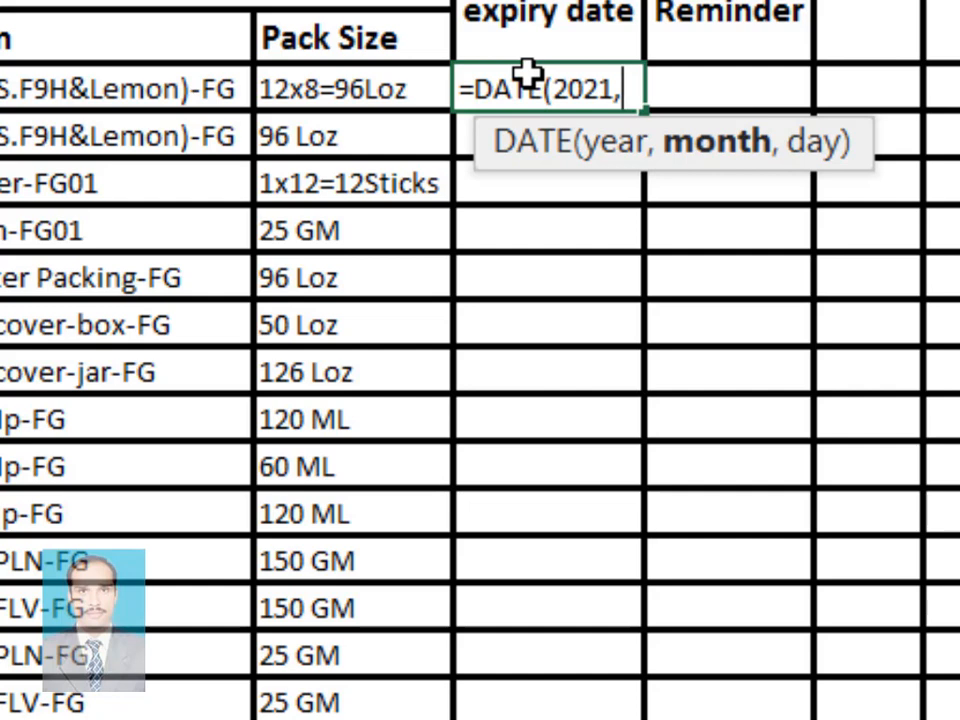
text(11)
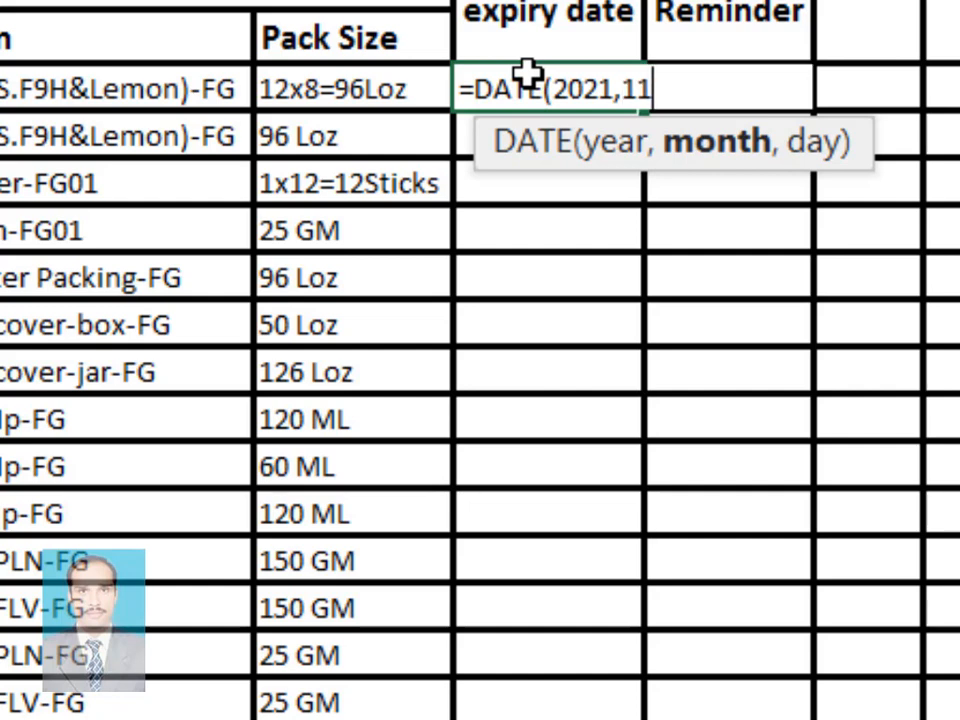
text(,)
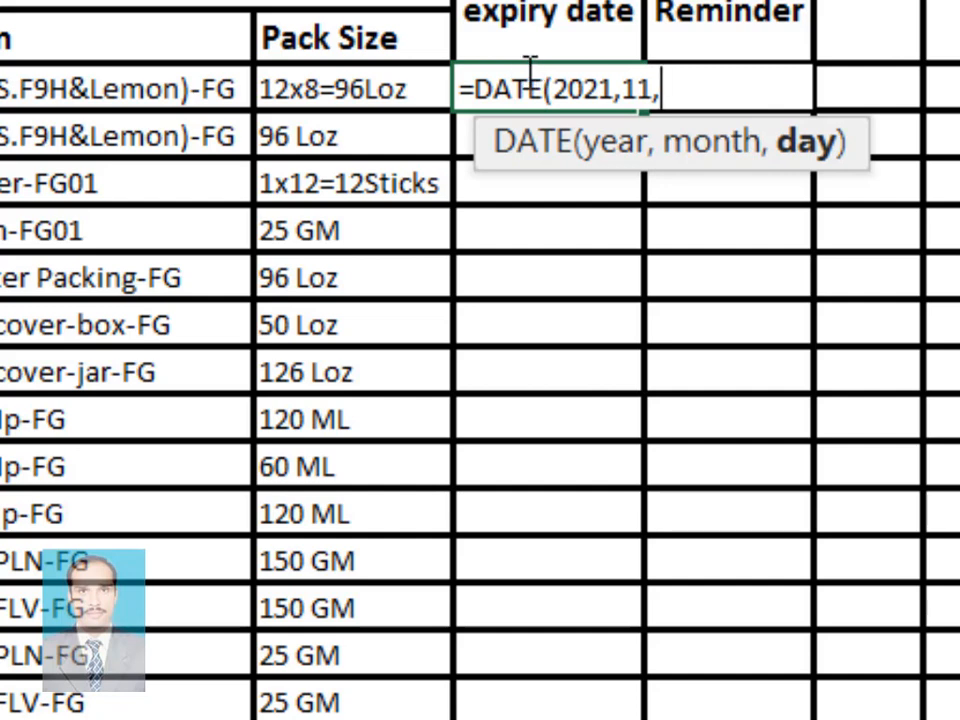
text(15)
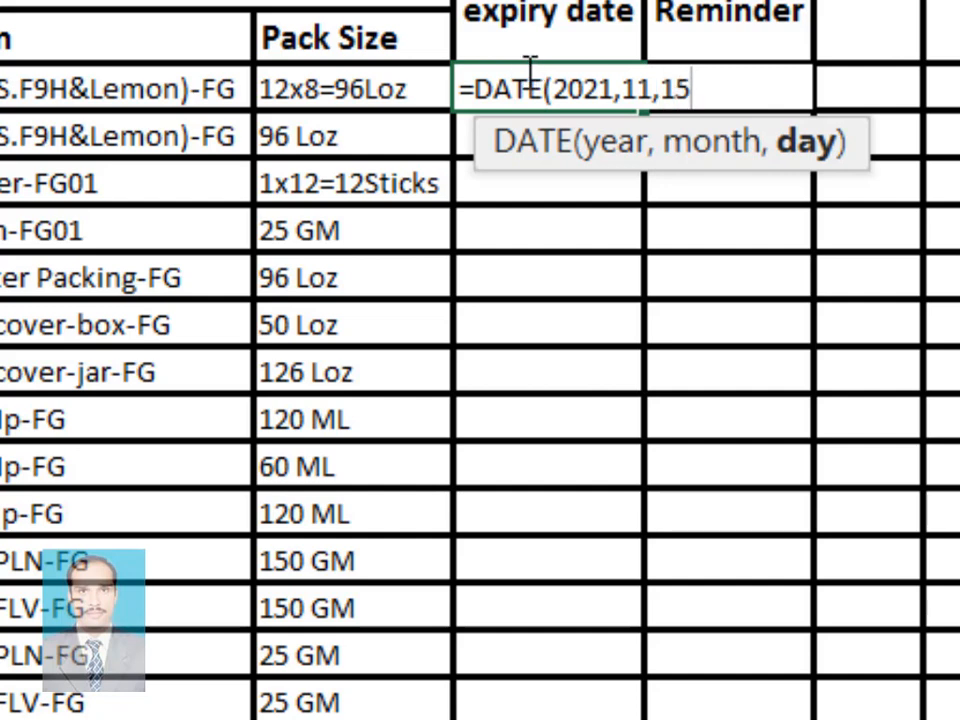
key(Return)
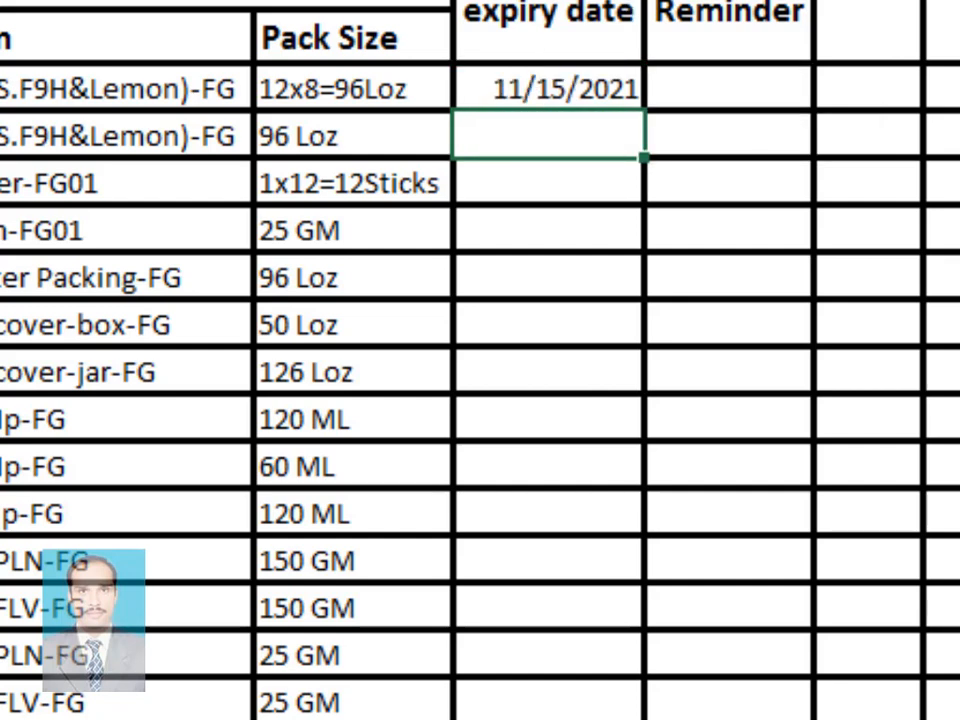
- Fill the expiry date formula from F17 down through product 14, and try Flash Fill on the range
click(553, 84)
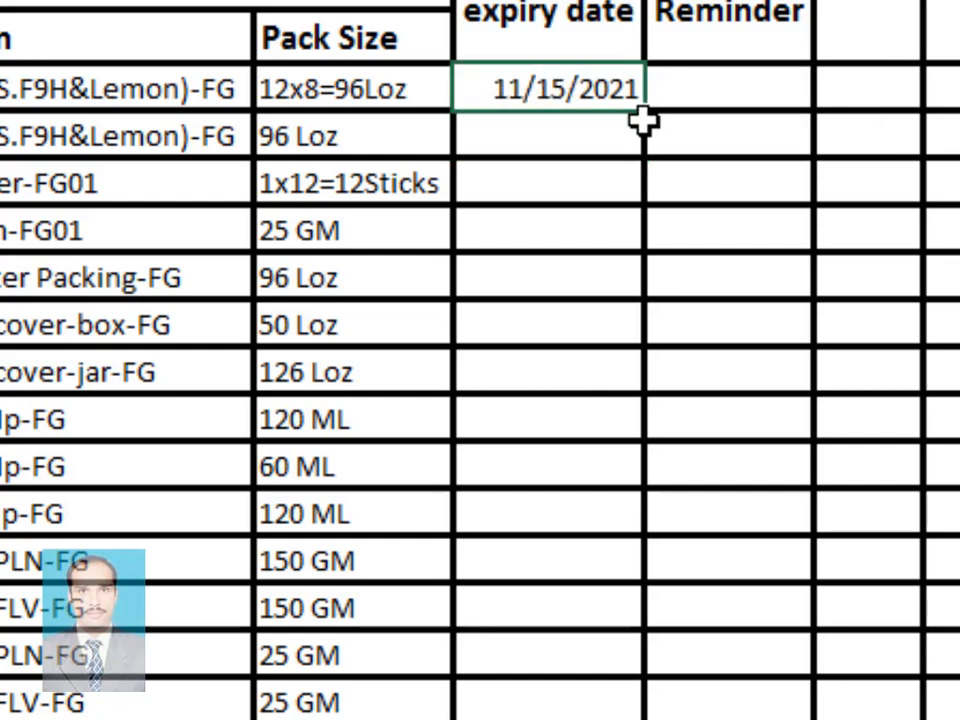
drag(647, 114, 613, 715)
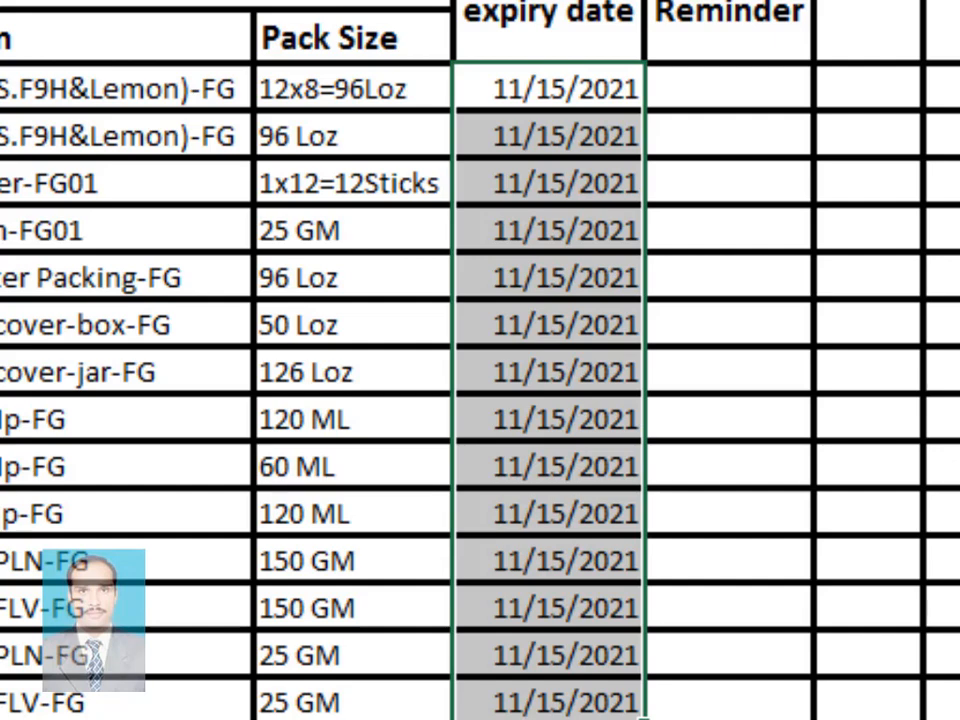
key(ctrl+e)
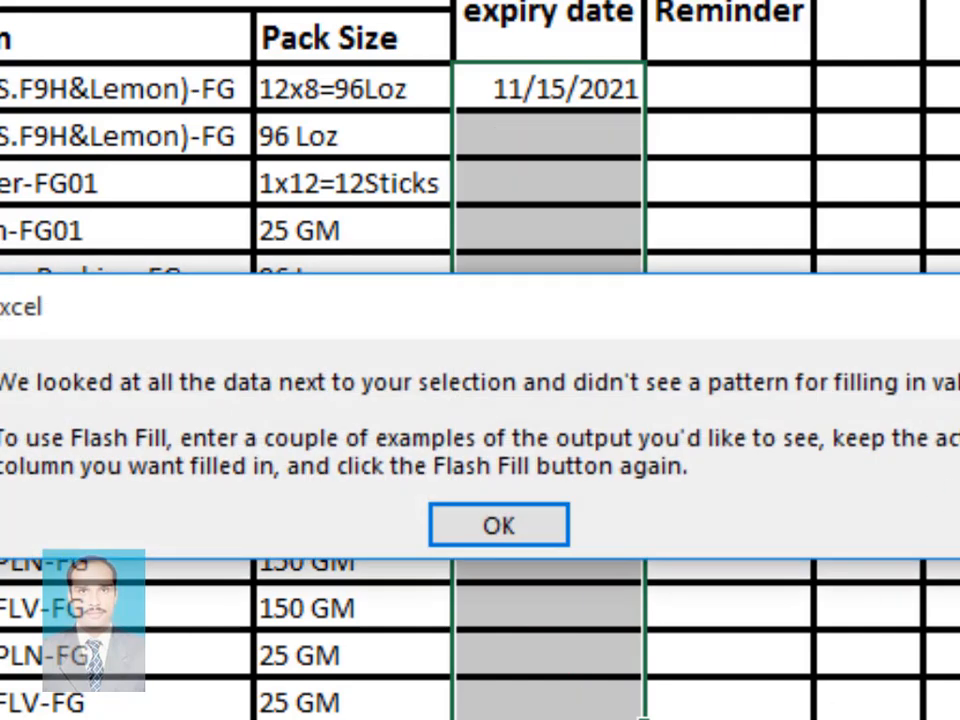
key(Return)
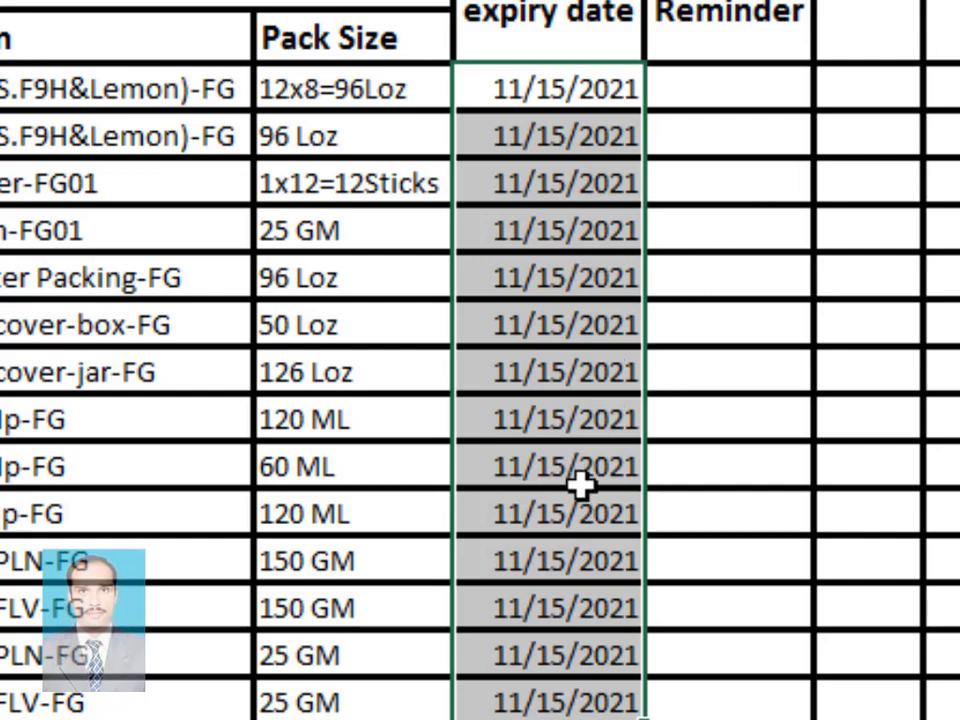
- Check the DATE formula behind the filled expiry dates for products 1 to 14
click(821, 267)
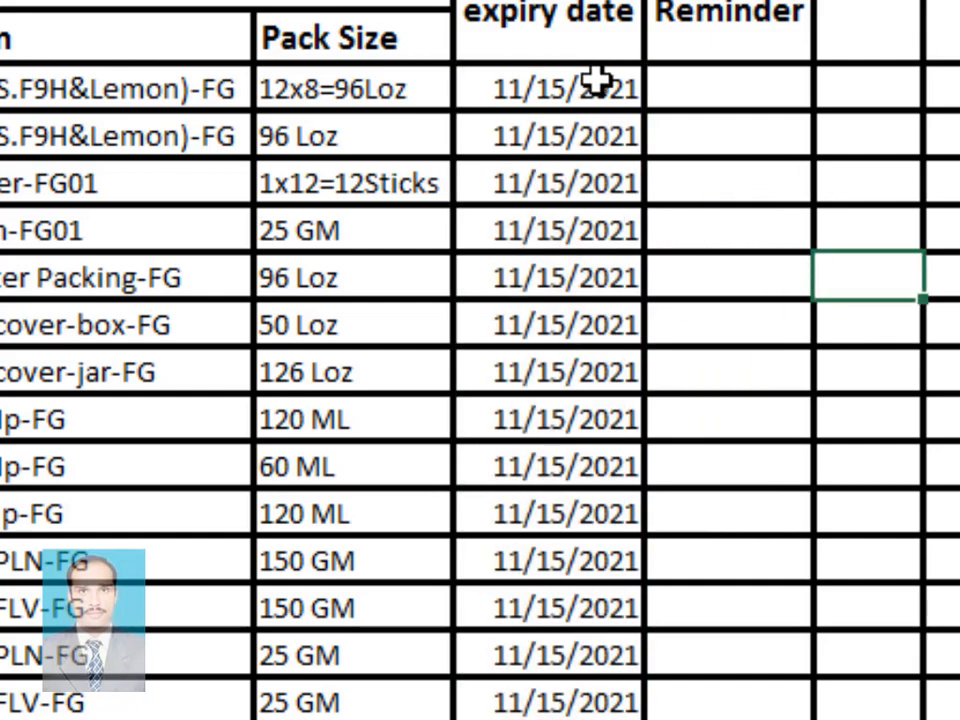
click(572, 92)
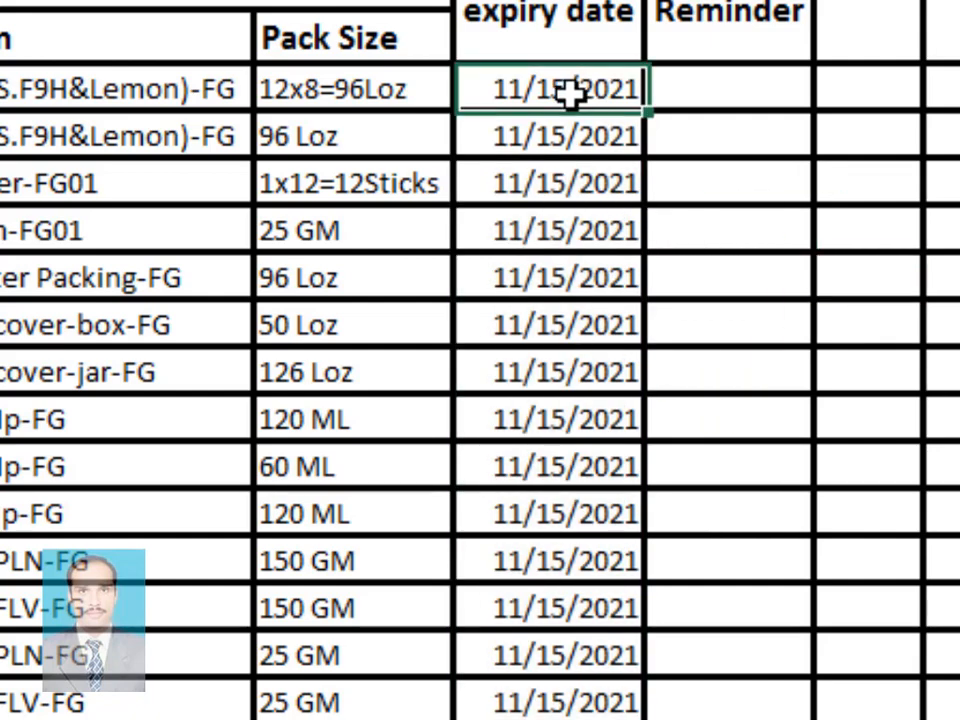
drag(572, 92, 555, 703)
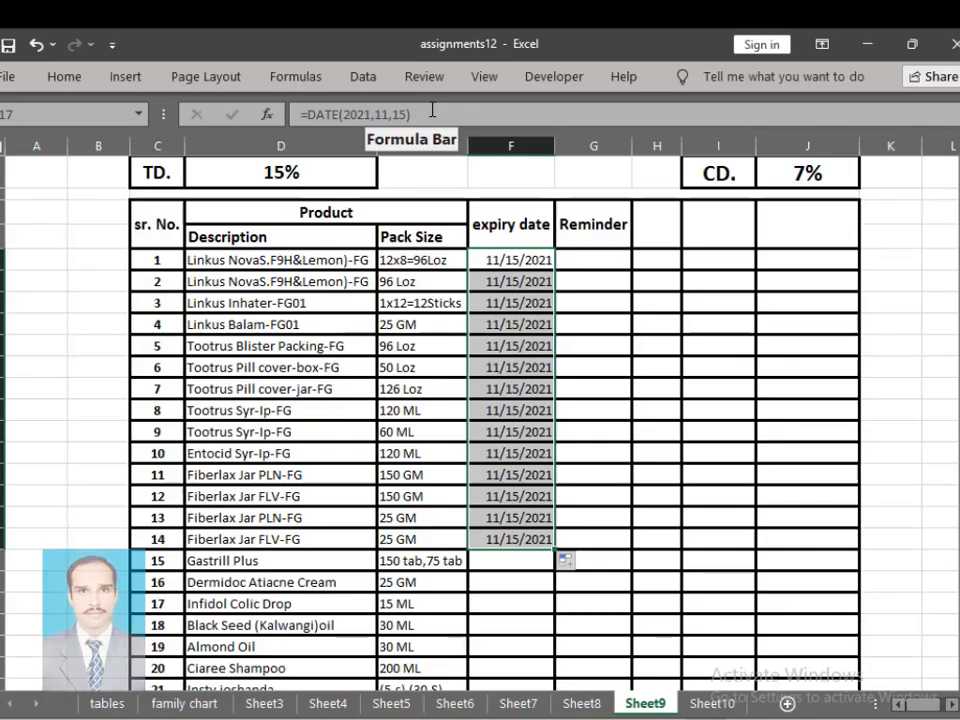
click(515, 432)
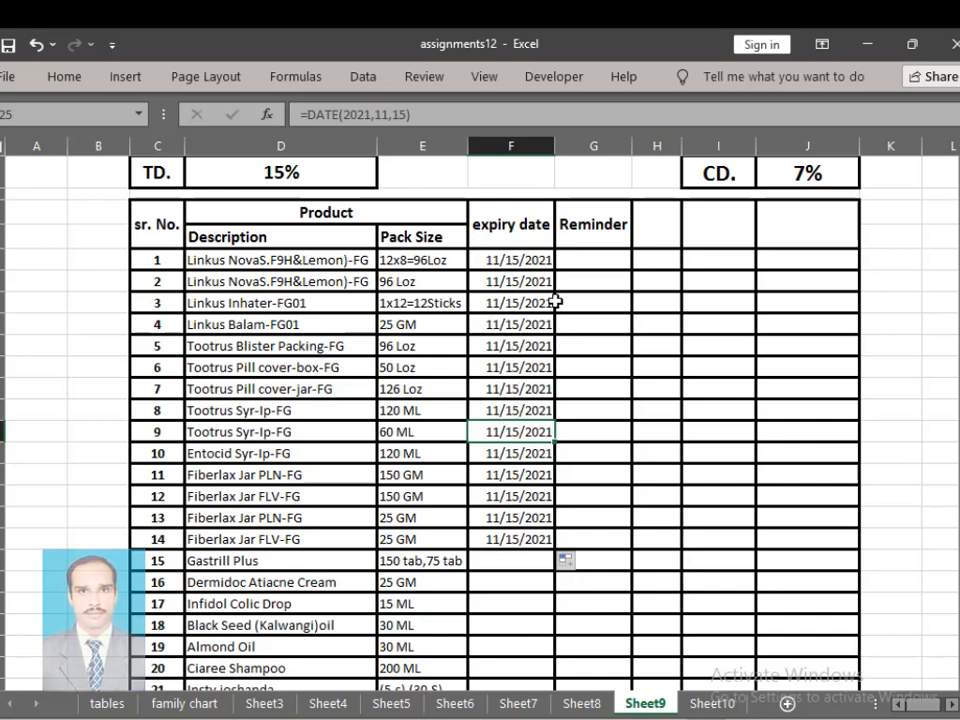
- Start an IF formula in the first product's Reminder cell, G17, with the logical test F17<TODAY()+3
click(599, 263)
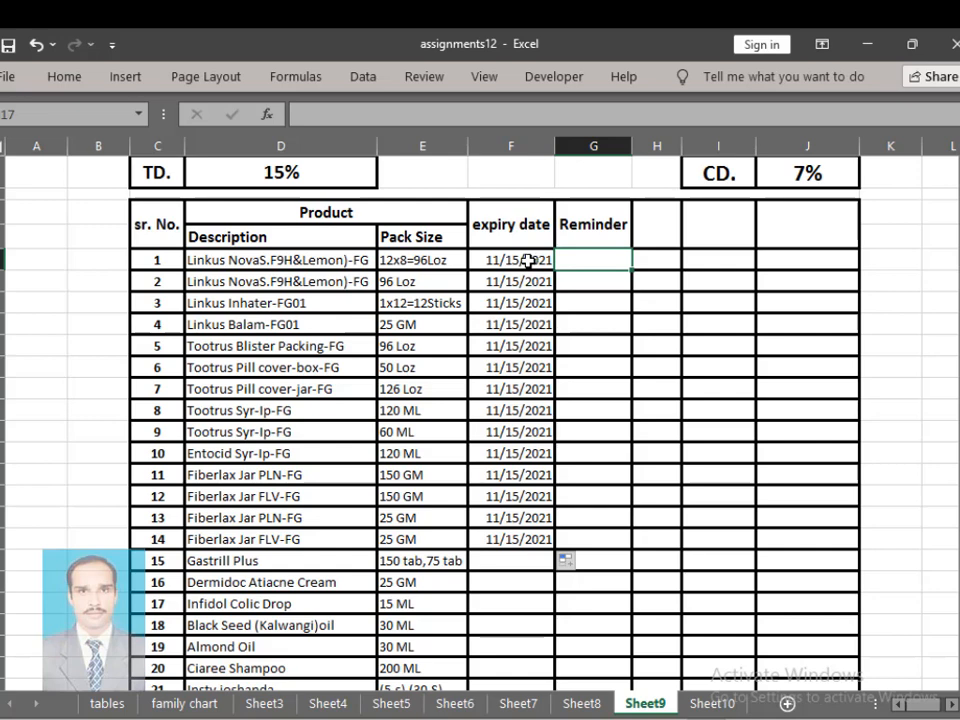
text(=if)
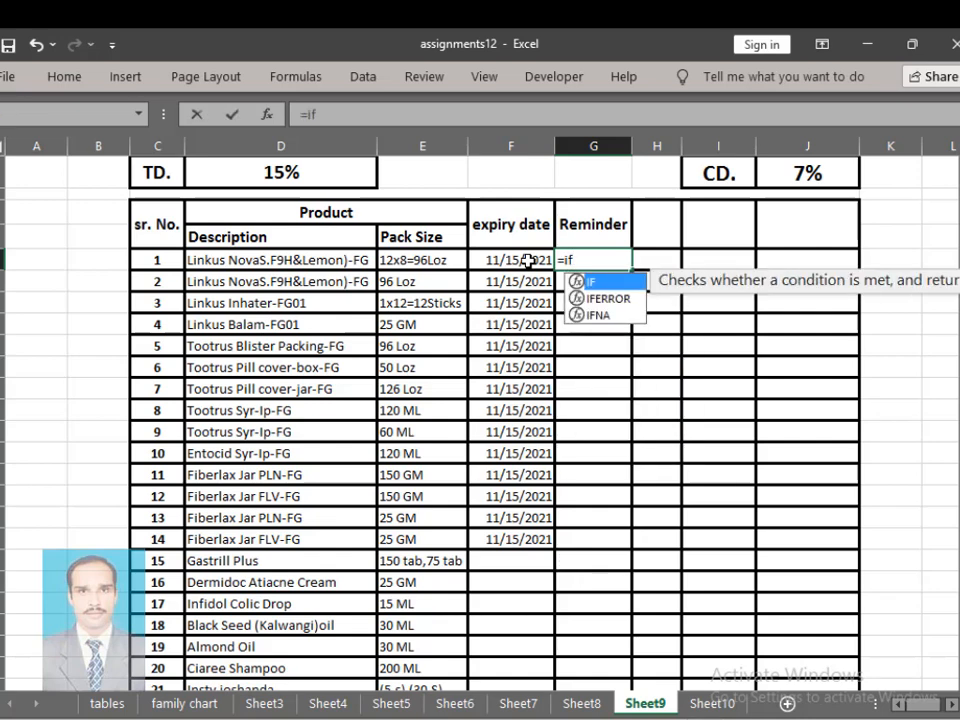
key(Tab)
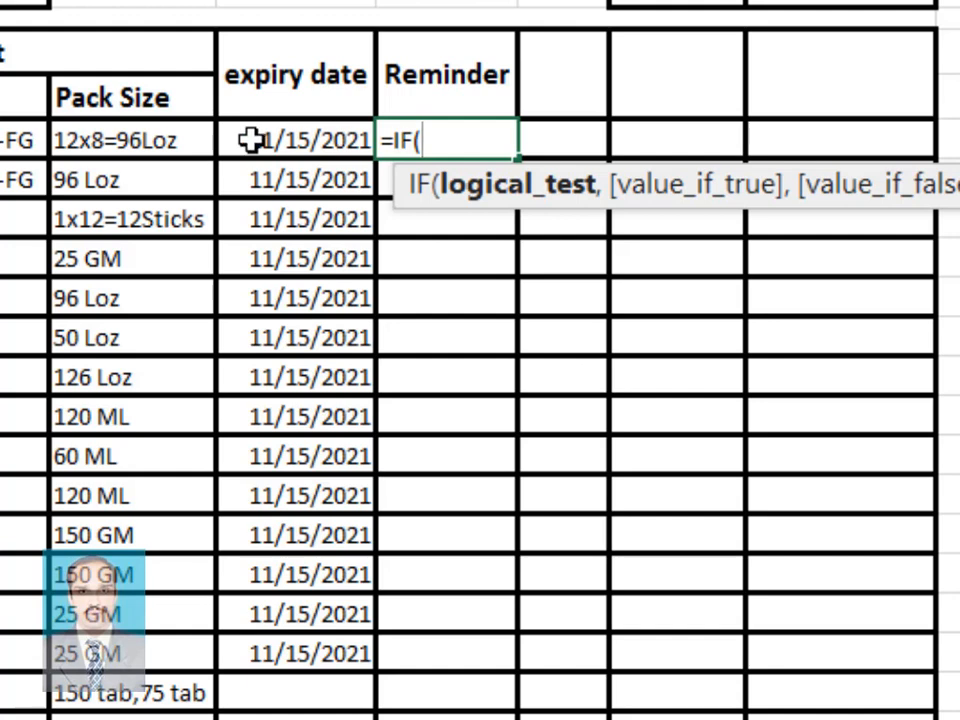
click(280, 140)
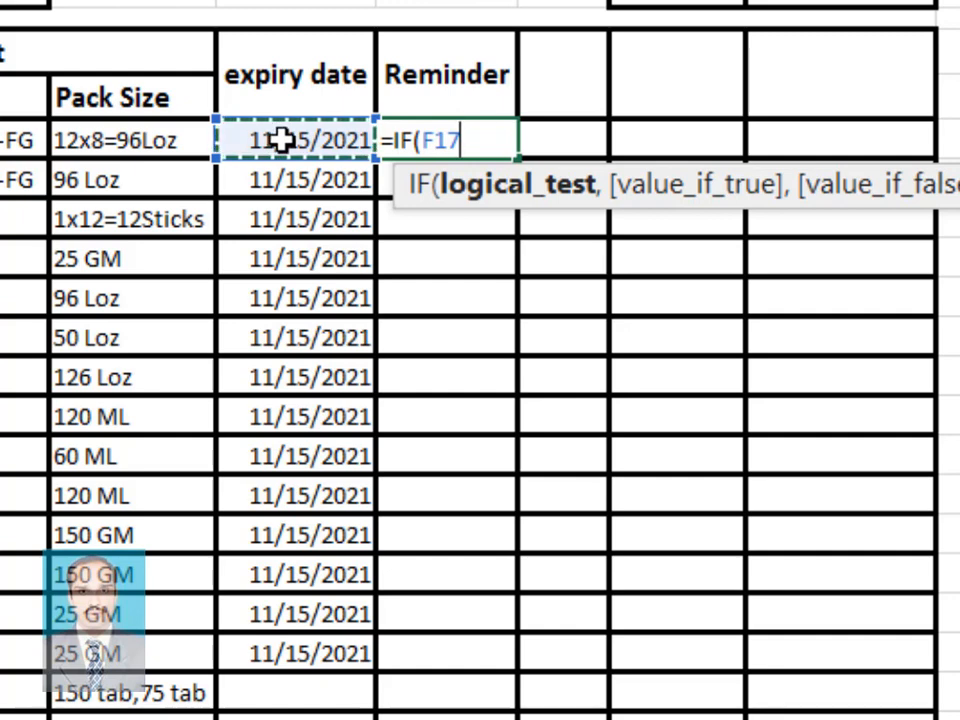
text(<)
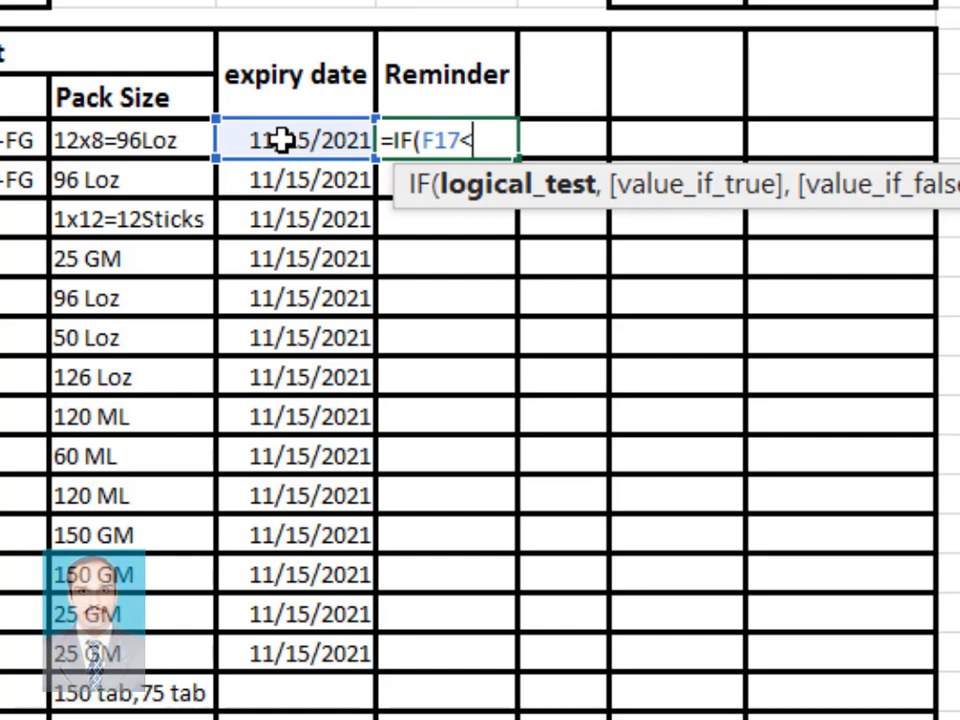
text(t)
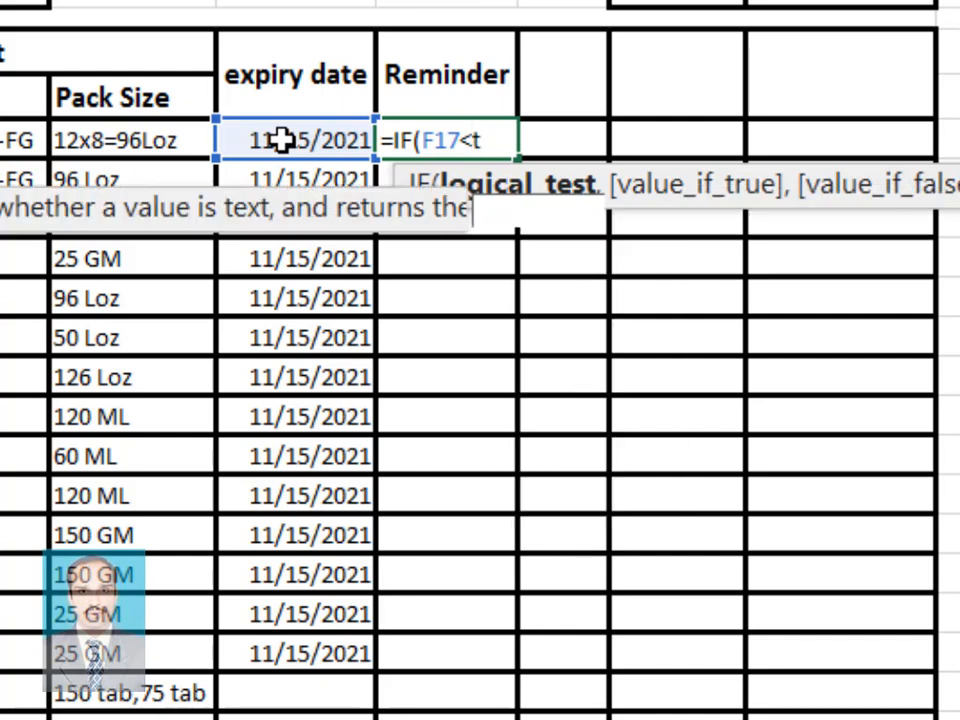
text(oday)
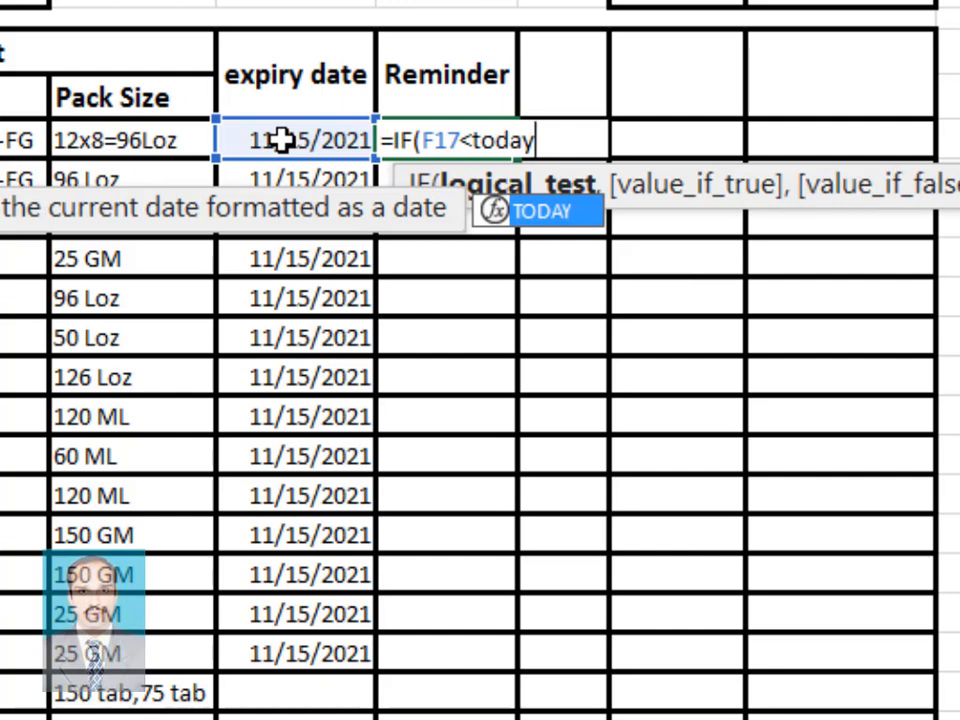
text(9)
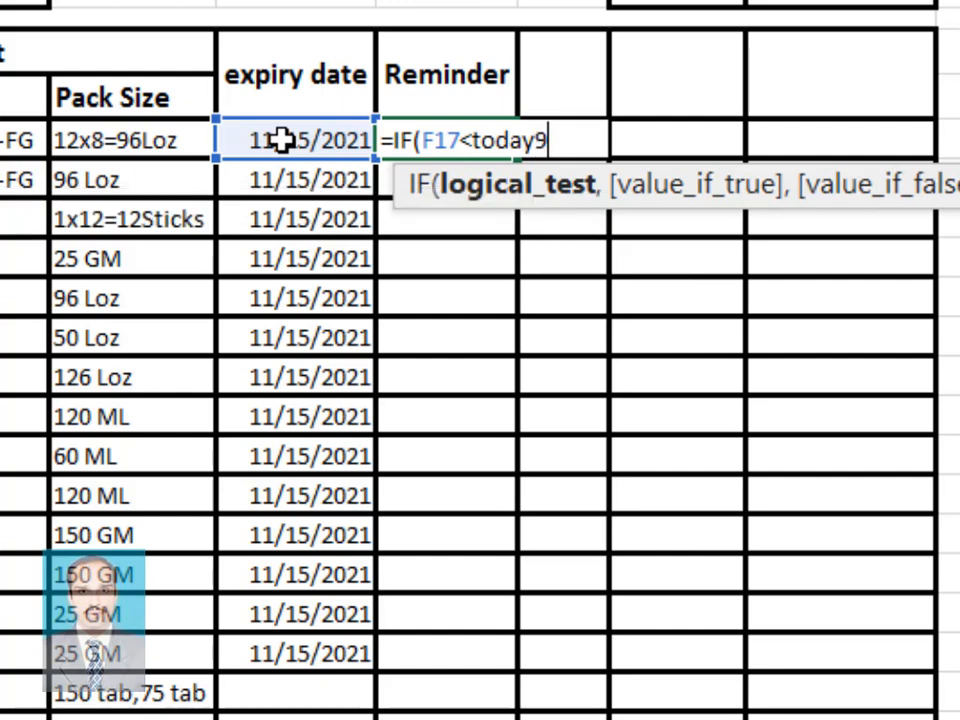
key(BackSpace)
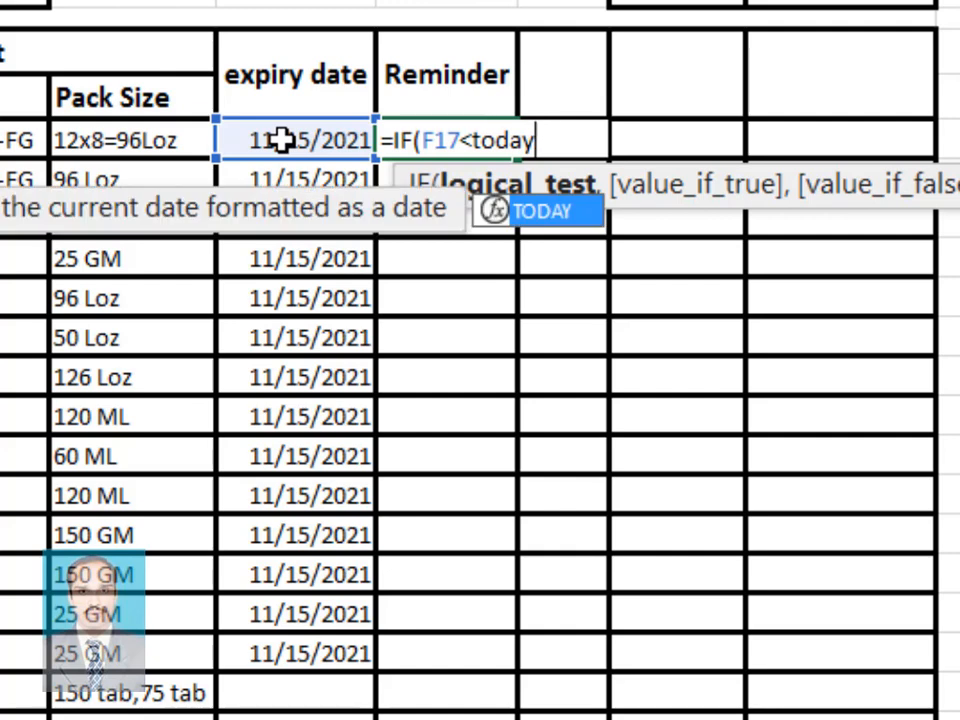
text(())
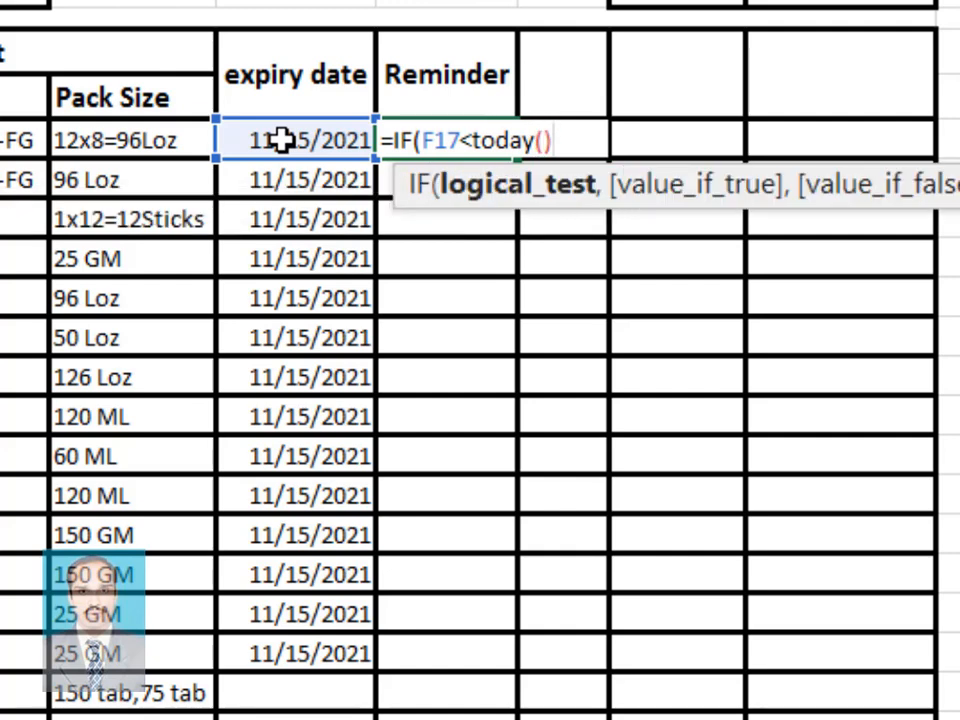
text(+3)
text(,)
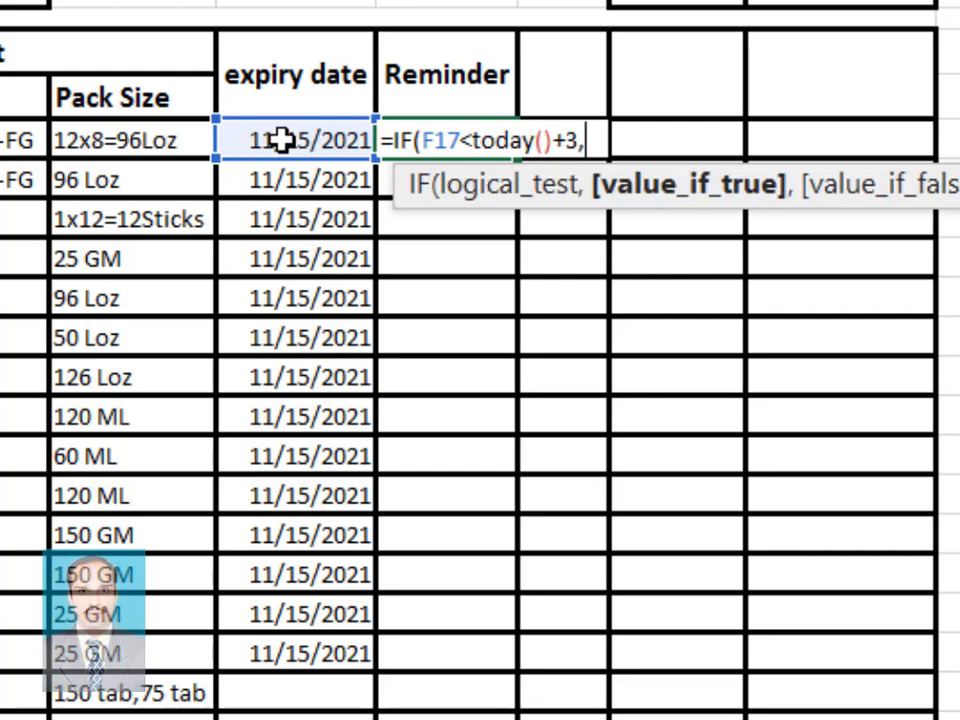
- Complete the G17 formula with "YES" as the true value and empty text "" as the false value
text("YES)
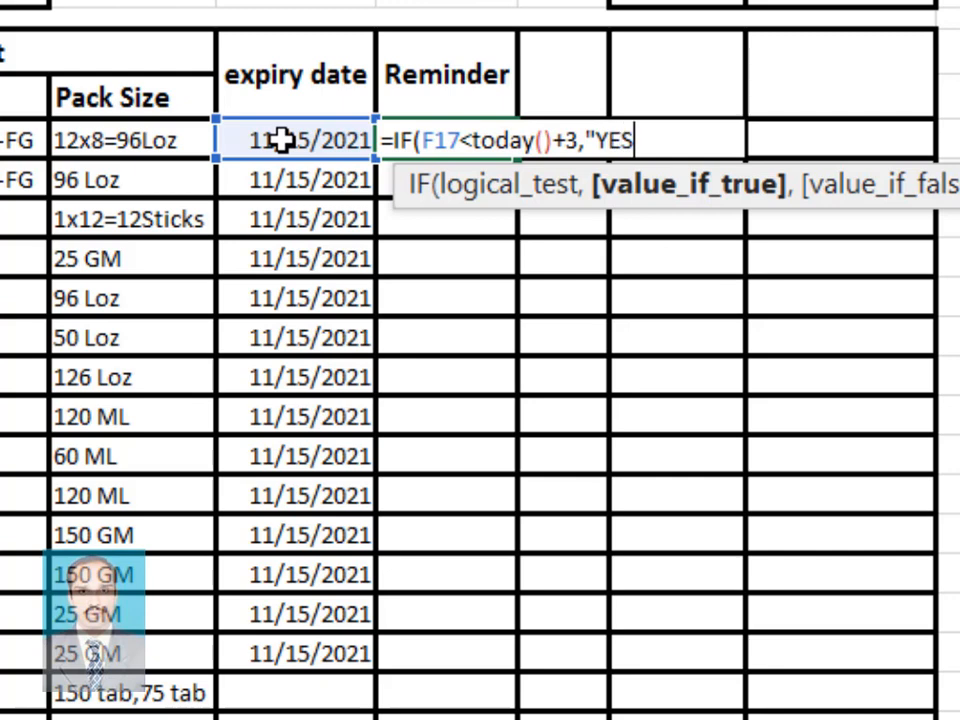
text(",)
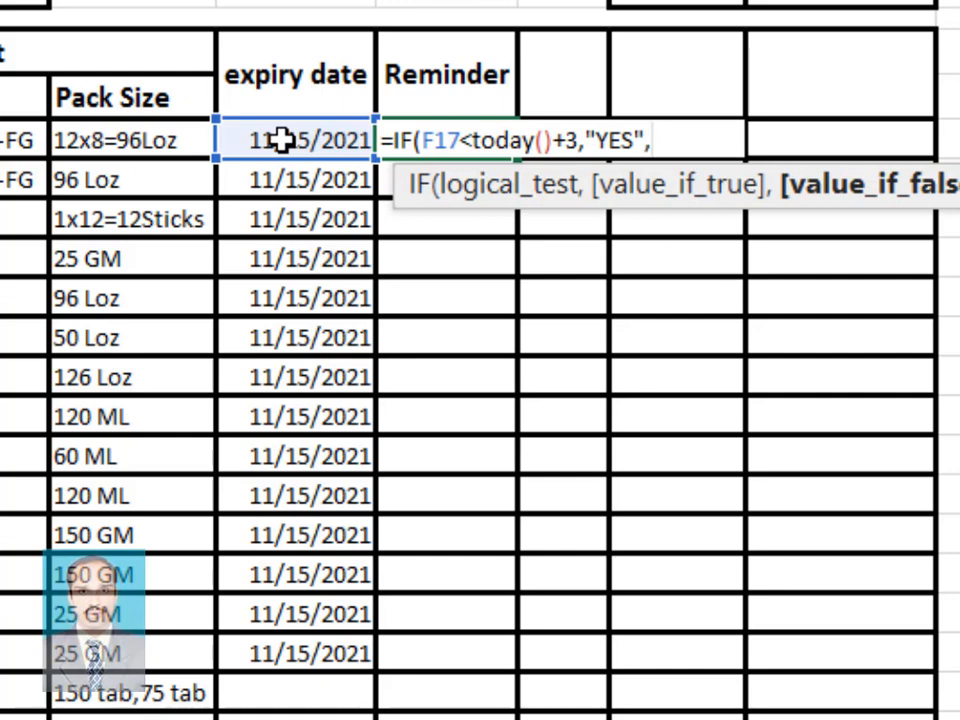
text(""))
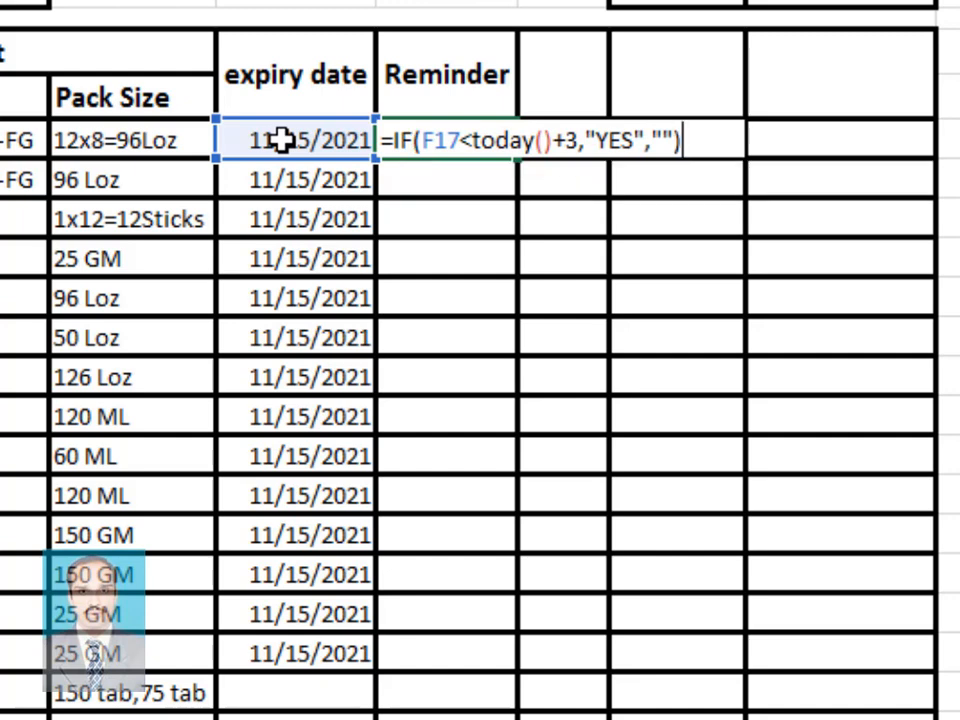
key(Return)
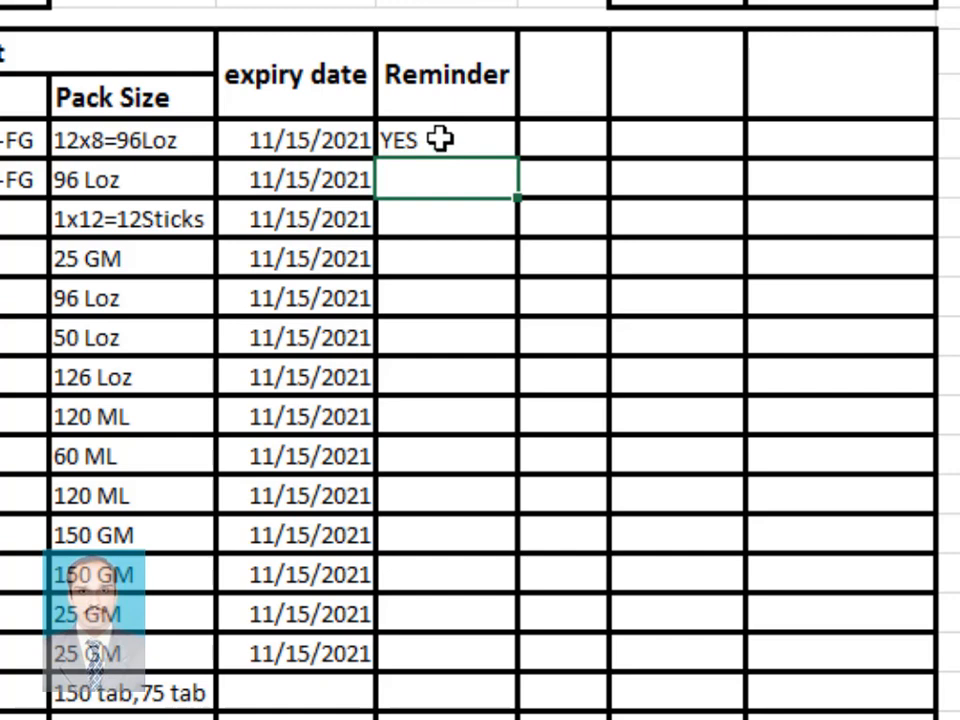
- Check the first product's expiry date against its Reminder cell
click(302, 141)
click(459, 115)
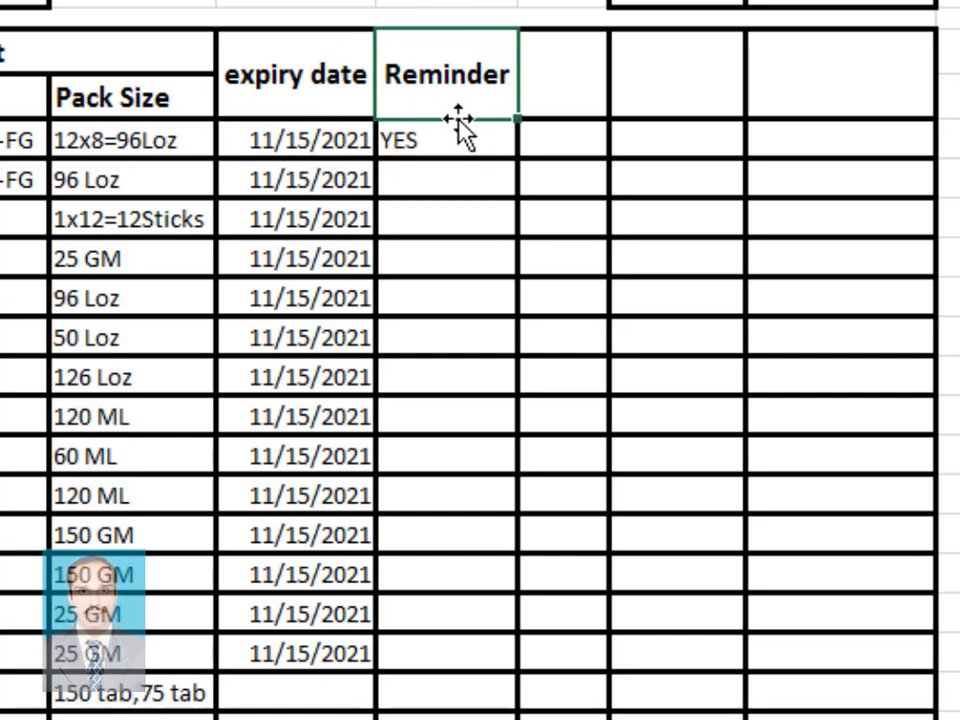
click(350, 137)
click(497, 157)
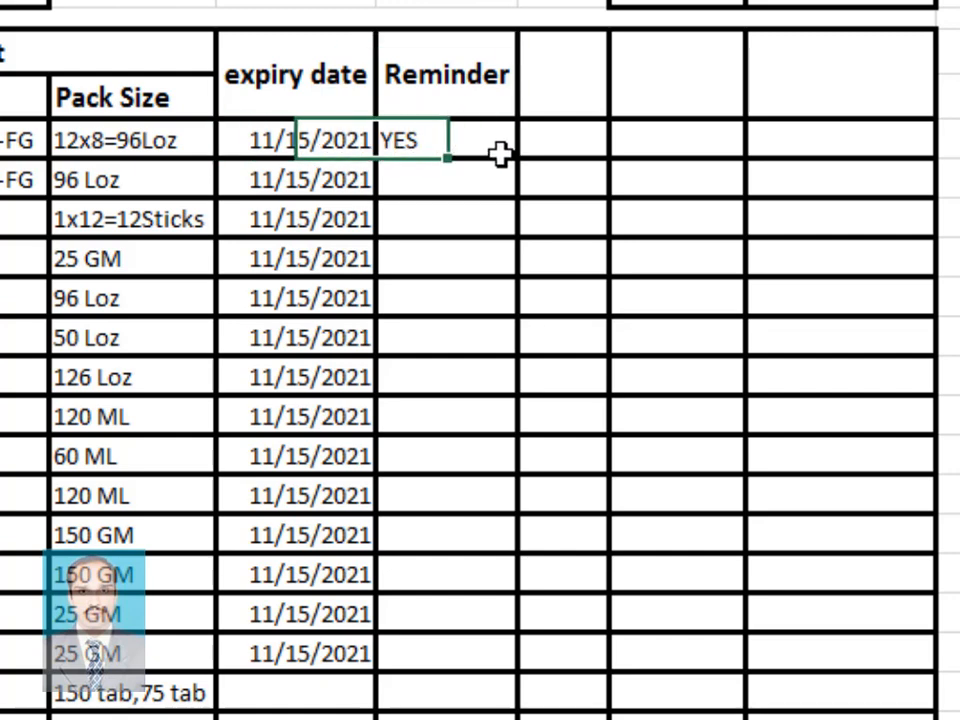
click(289, 140)
click(418, 141)
click(339, 139)
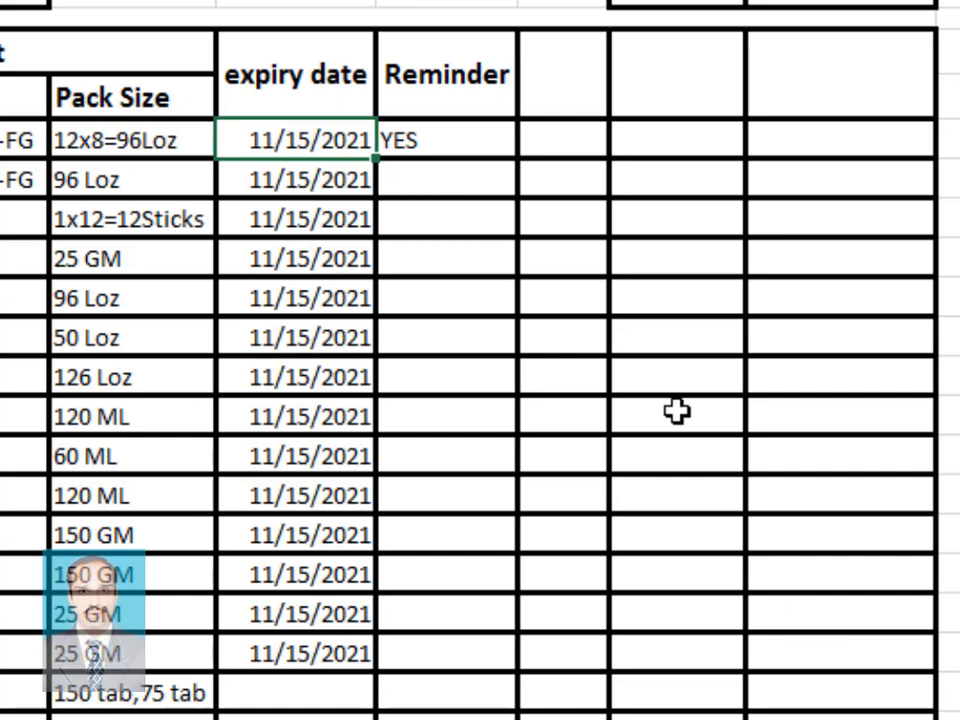
- Try the G17 reminder formula with a greater-than comparison, F17>TODAY()+3, and check it against the first product's expiry date
click(456, 141)
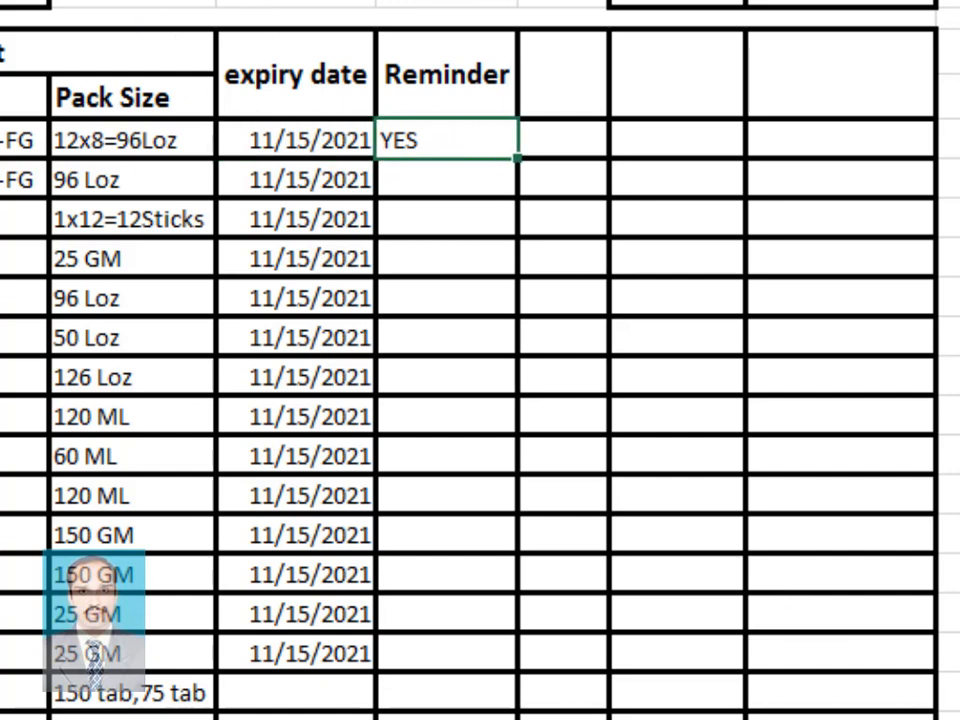
text(=IF(F17<TODAY()+)
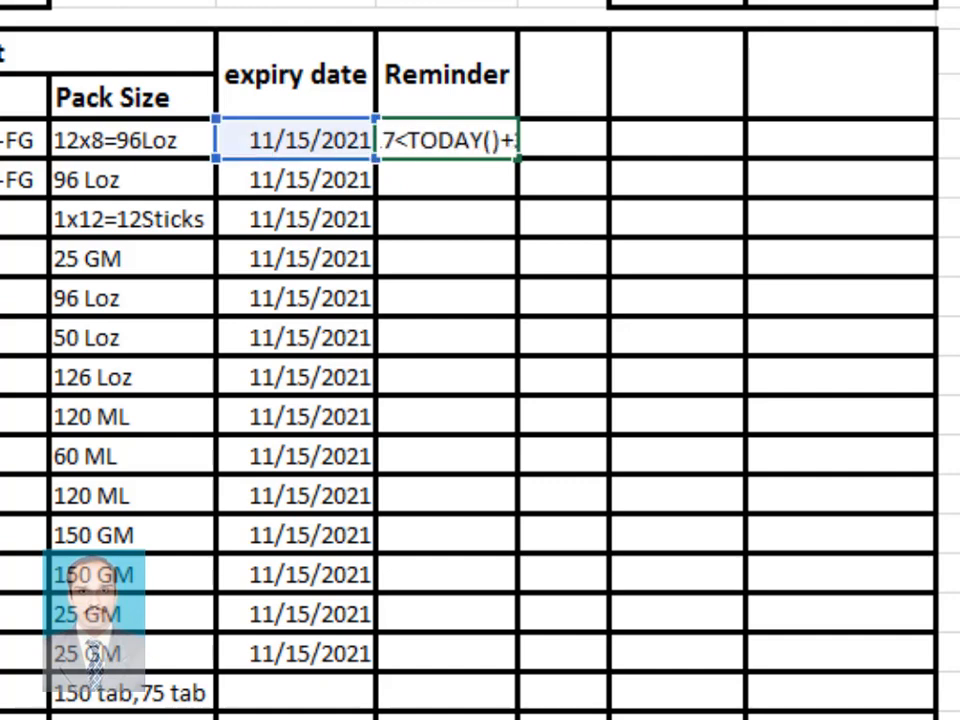
text(3,)
text(>)
key(Return)
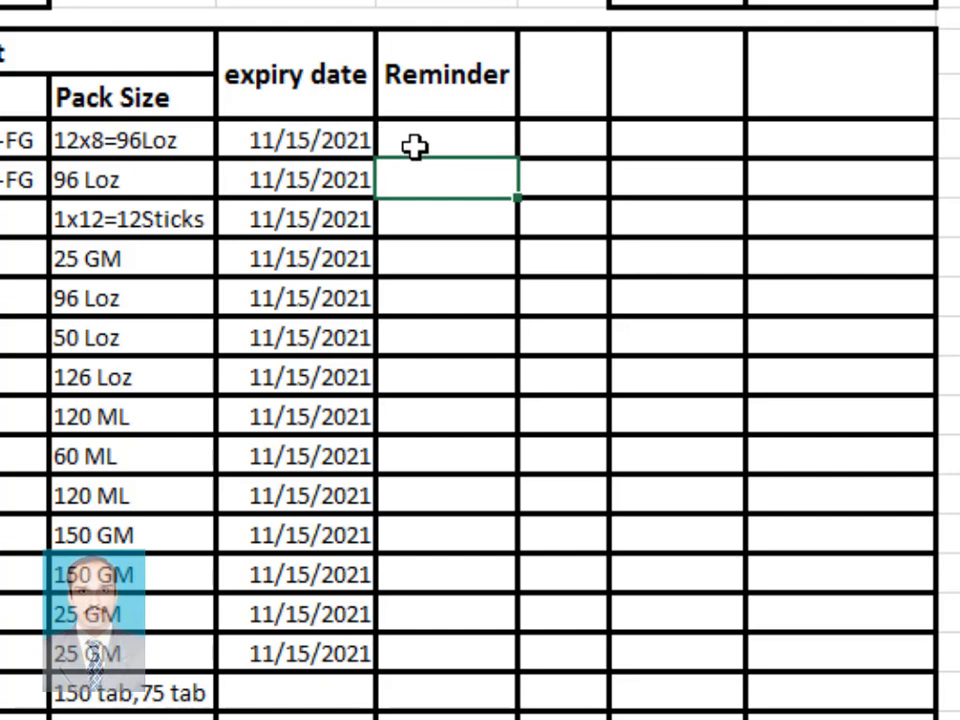
click(454, 146)
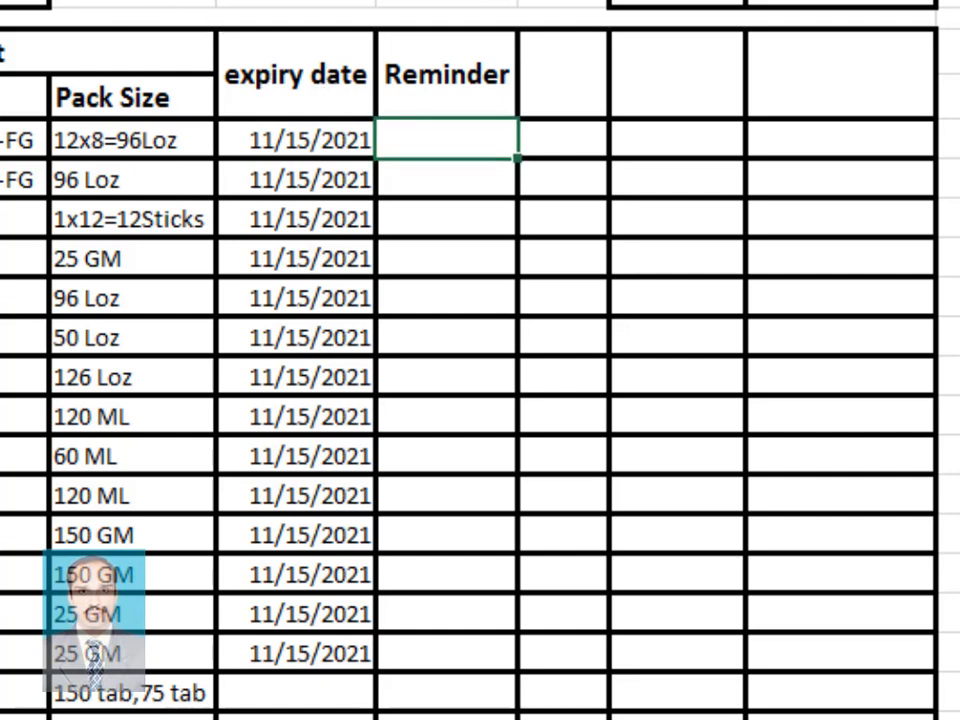
click(311, 165)
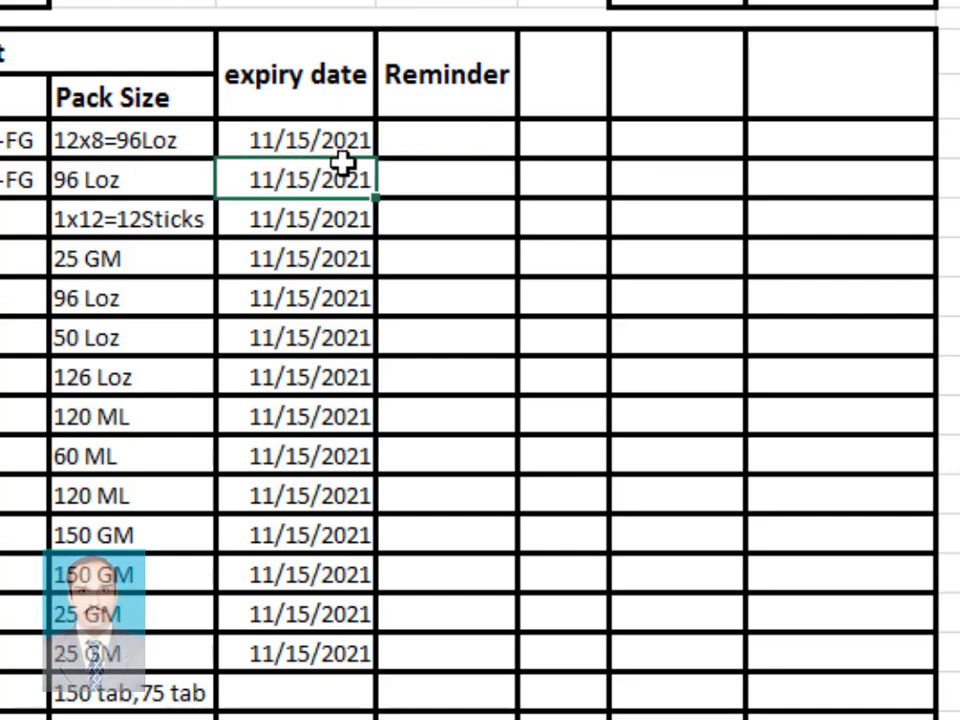
click(438, 140)
click(328, 135)
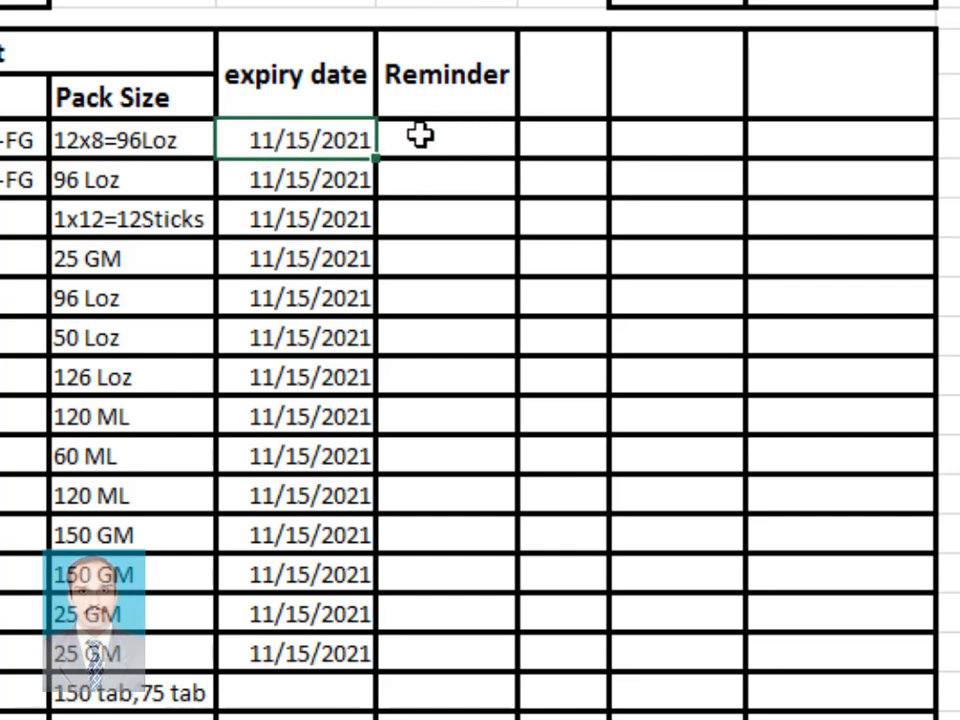
click(435, 135)
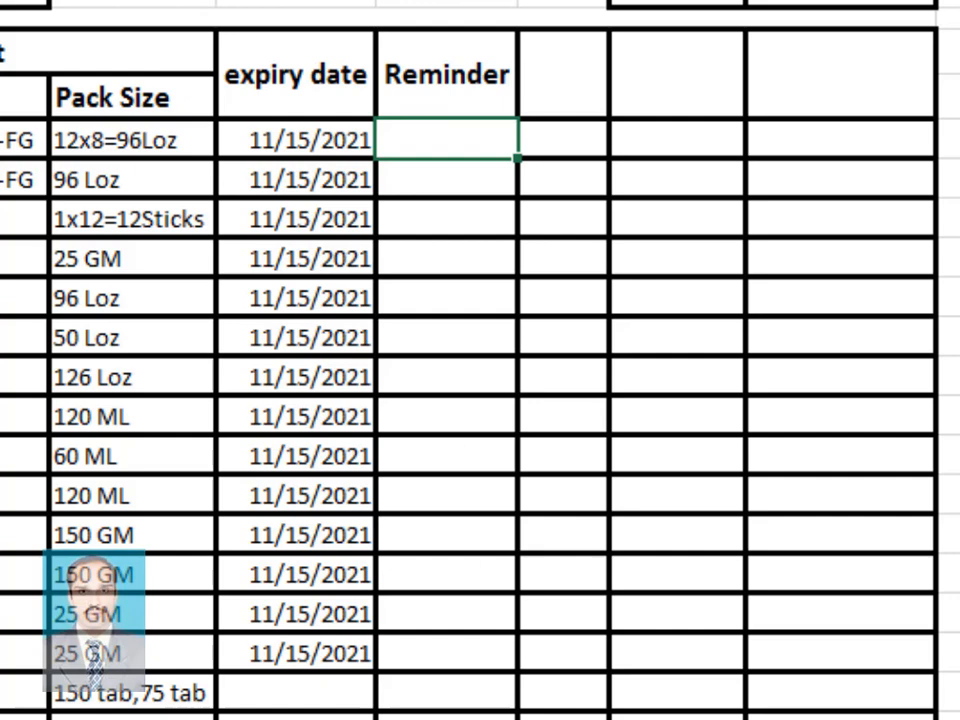
- Set the comparison in the G17 reminder formula back to less than, F17<TODAY()+3
click(4, 6)
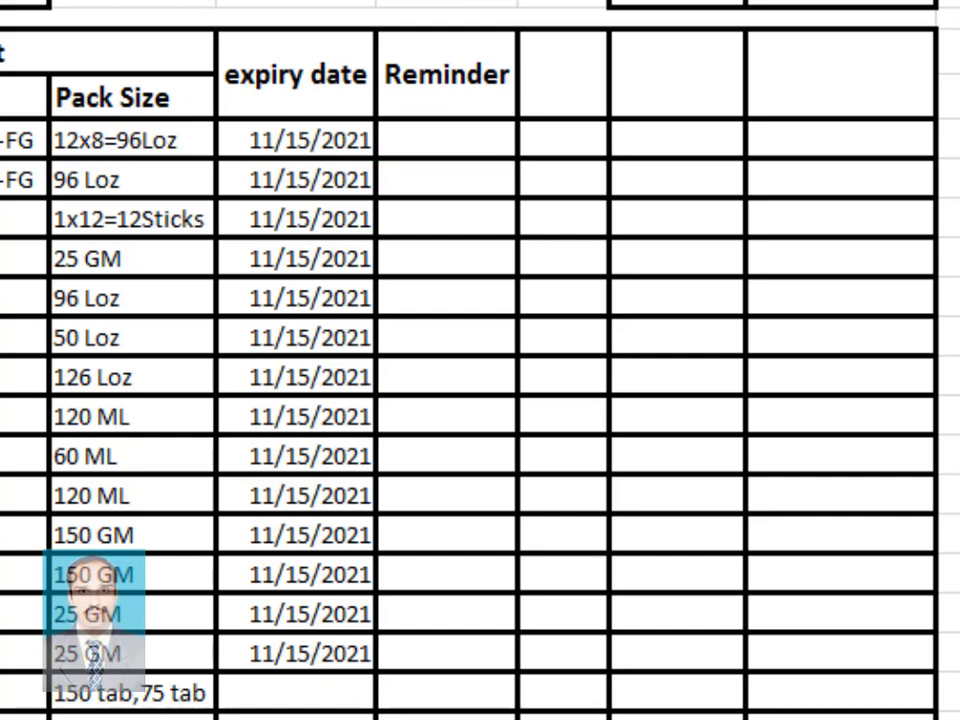
click(398, 139)
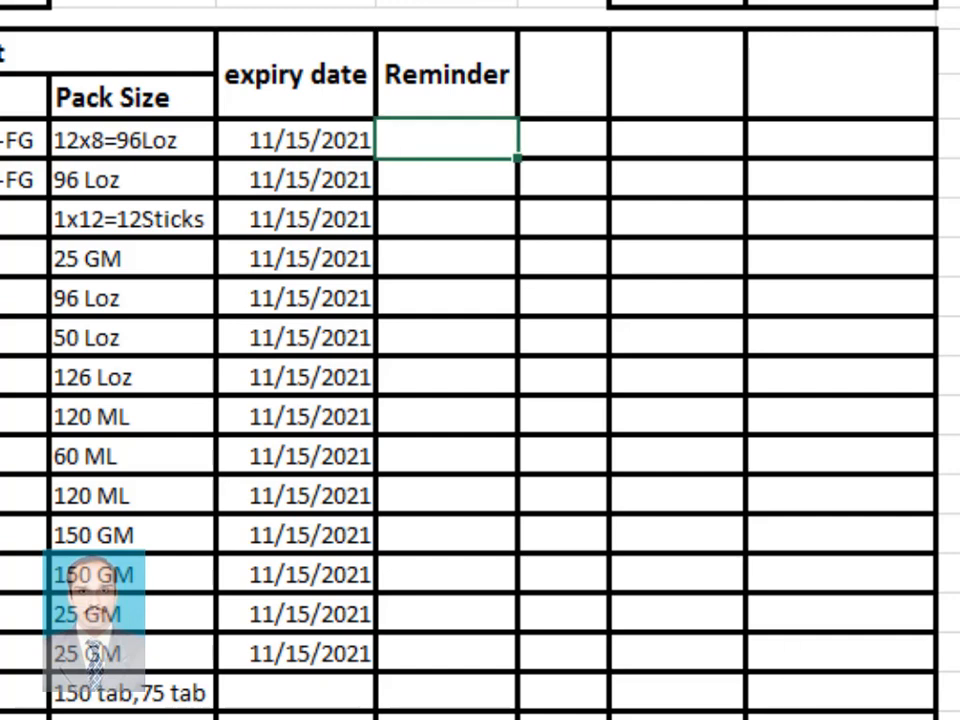
text(=IF(F17>TOD)
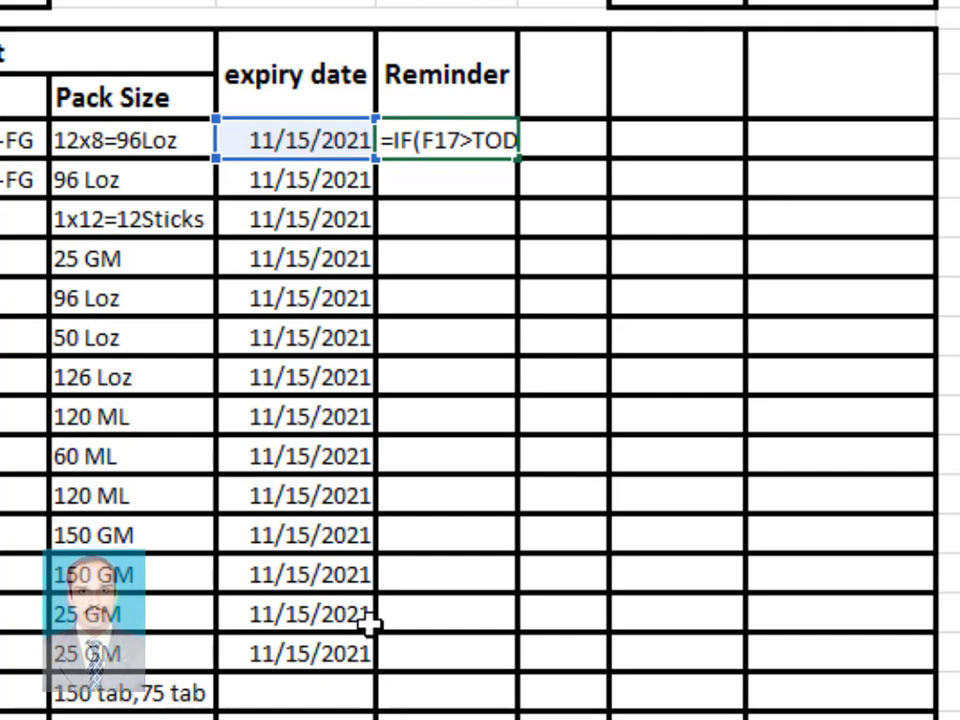
key(BackSpace)
text(,)
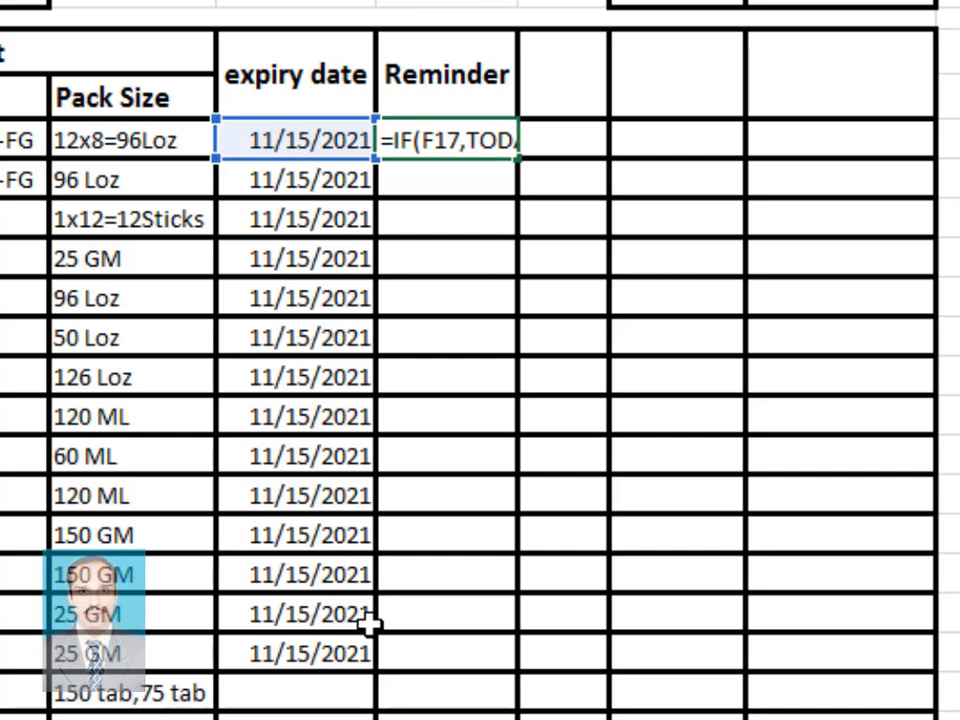
key(BackSpace)
text(<)
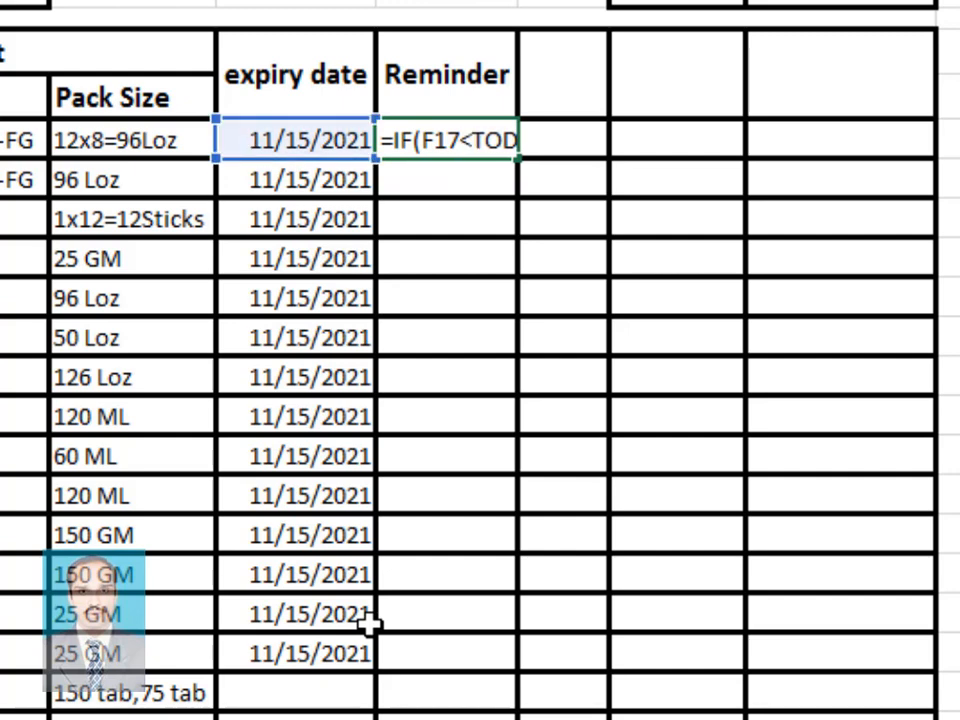
key(Return)
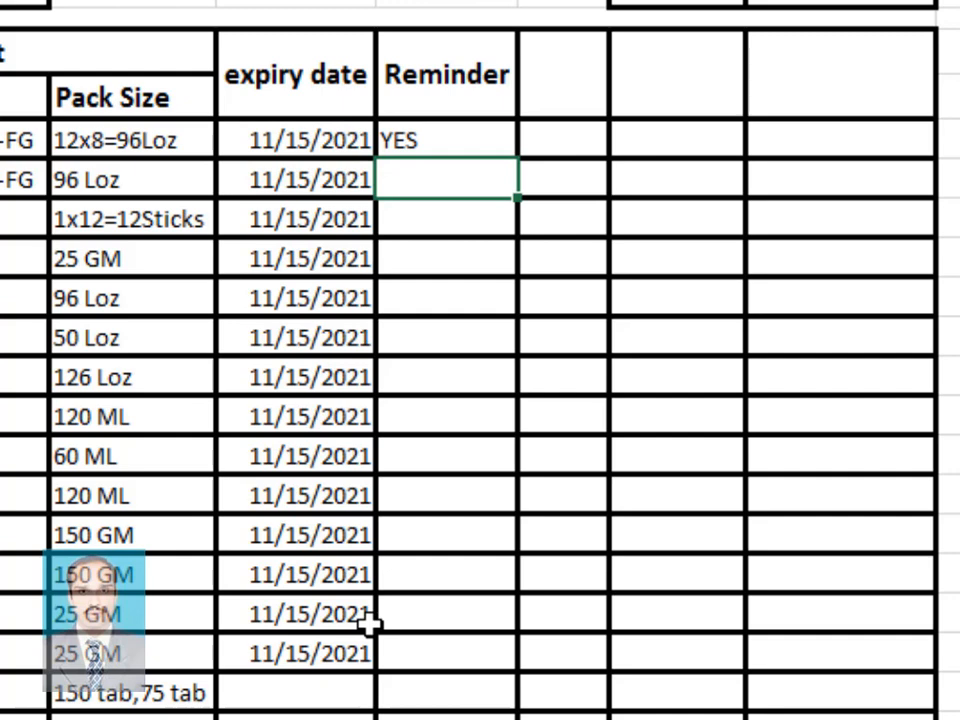
- Compare the first product's expiry date with the result of its reminder formula
click(306, 116)
click(315, 141)
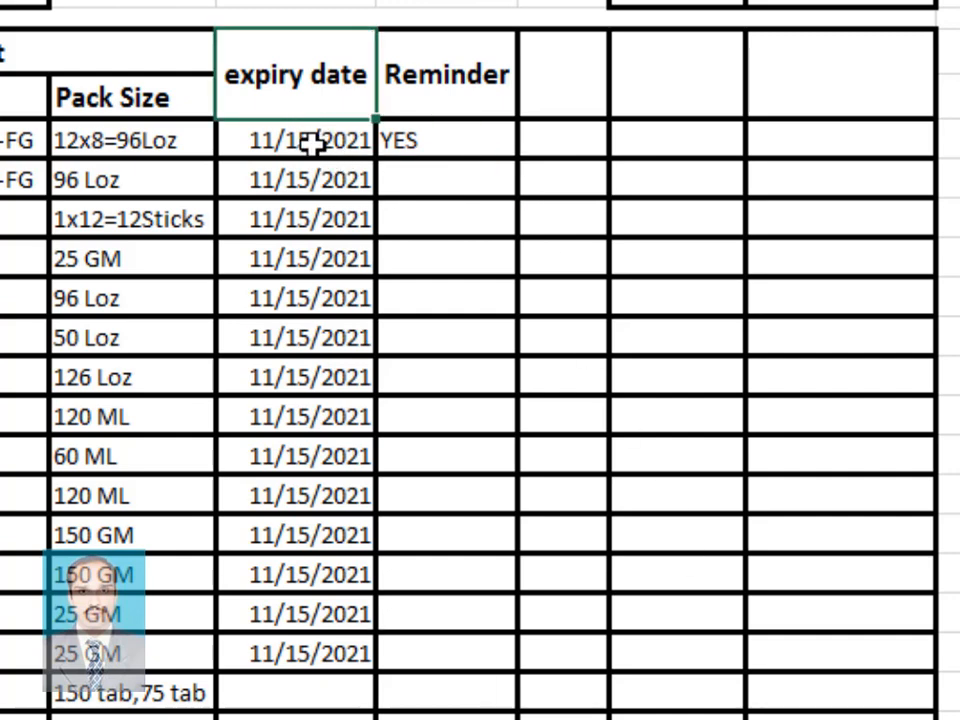
click(403, 143)
click(317, 141)
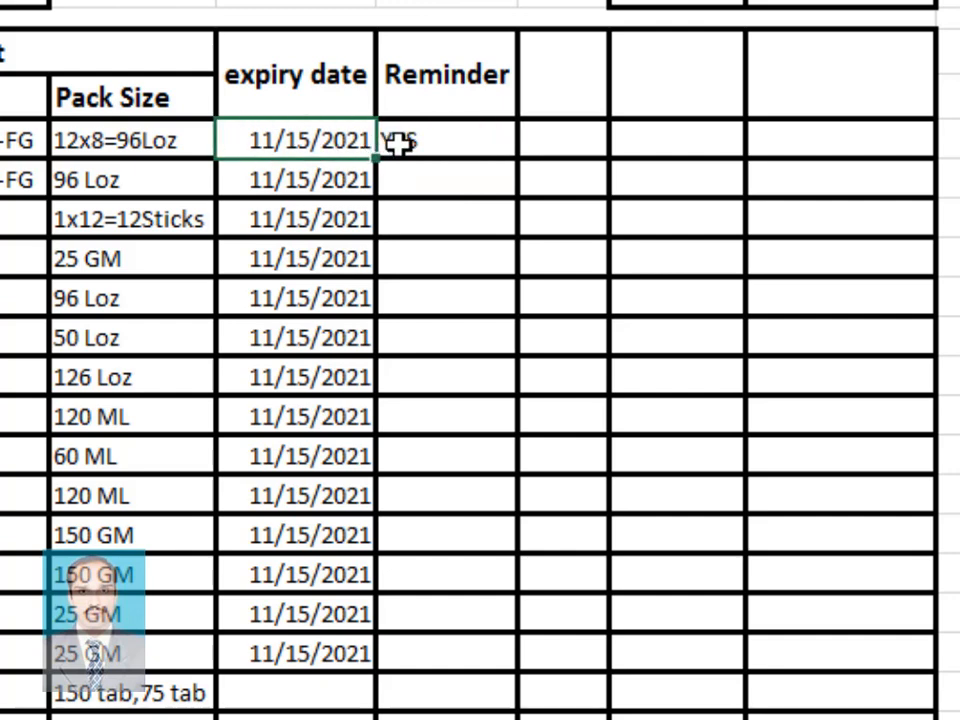
click(441, 141)
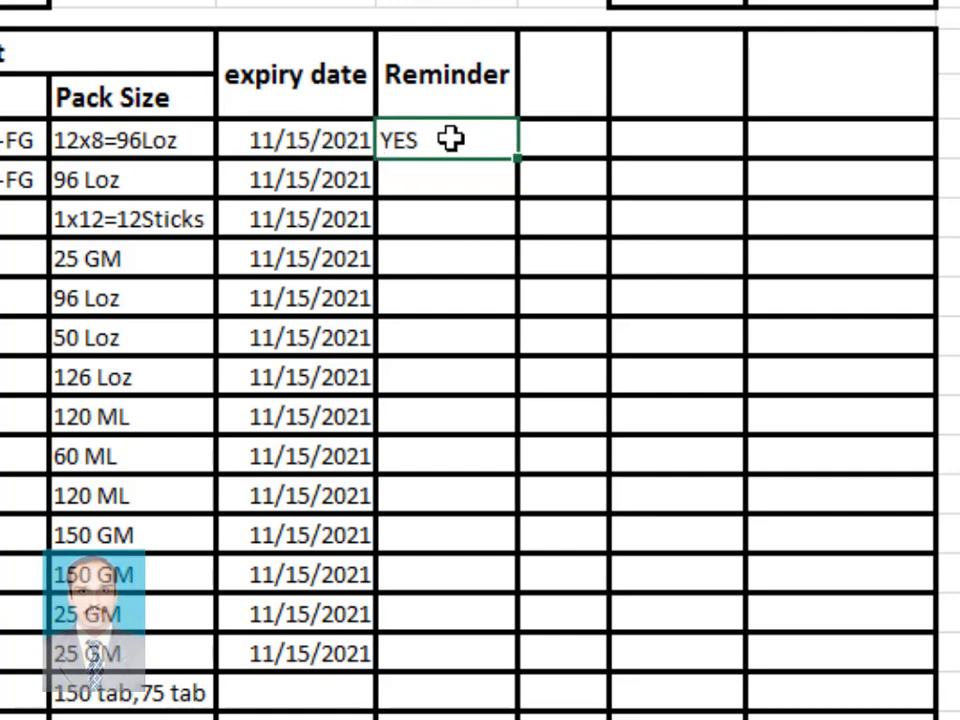
- Fill the G17 less-than reminder formula down the whole Reminder column and review the filled rows
drag(451, 139, 445, 648)
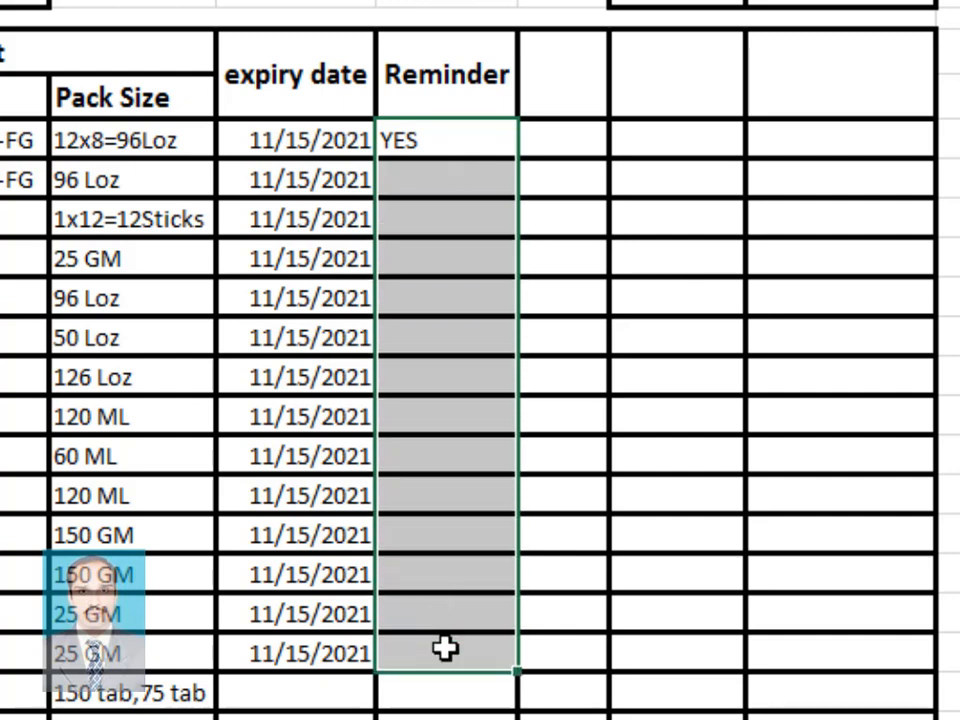
click(522, 147)
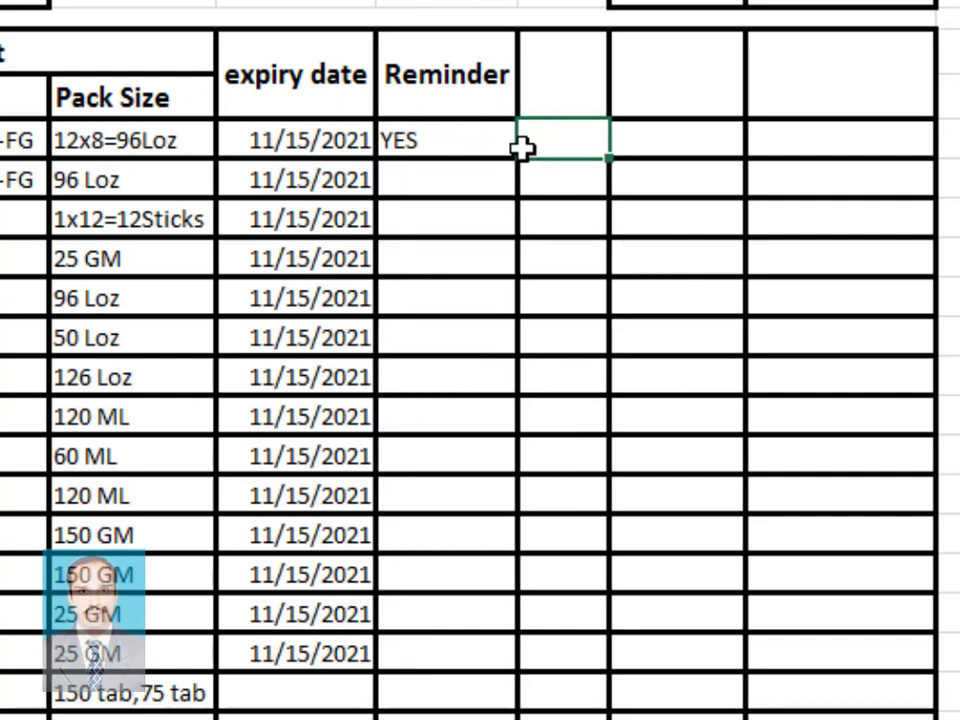
click(458, 145)
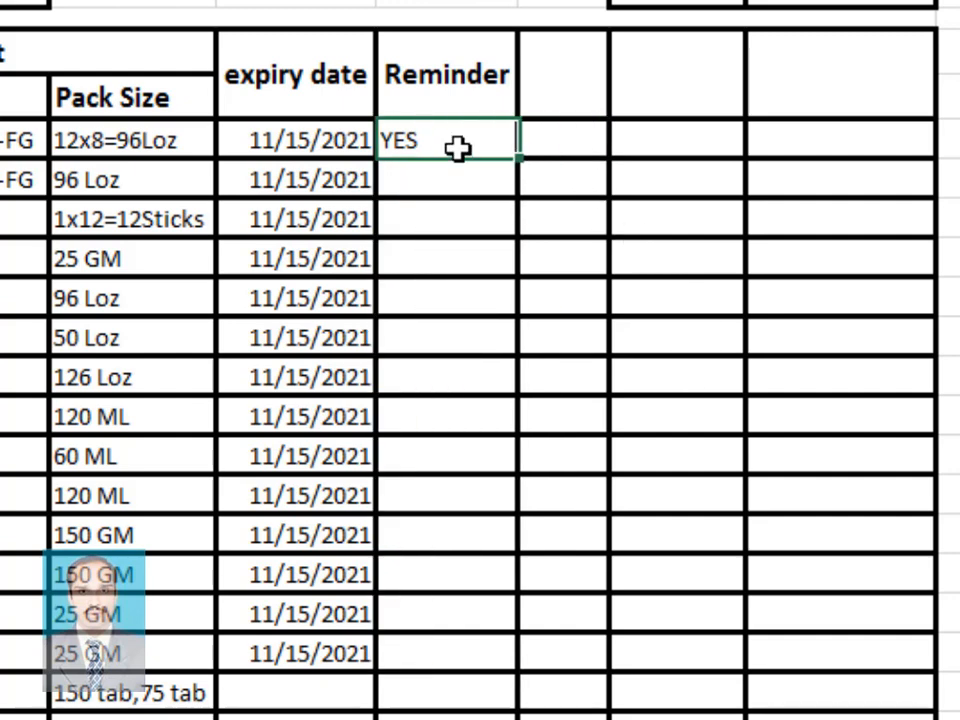
double_click(518, 158)
scroll(474, 536, down, 4)
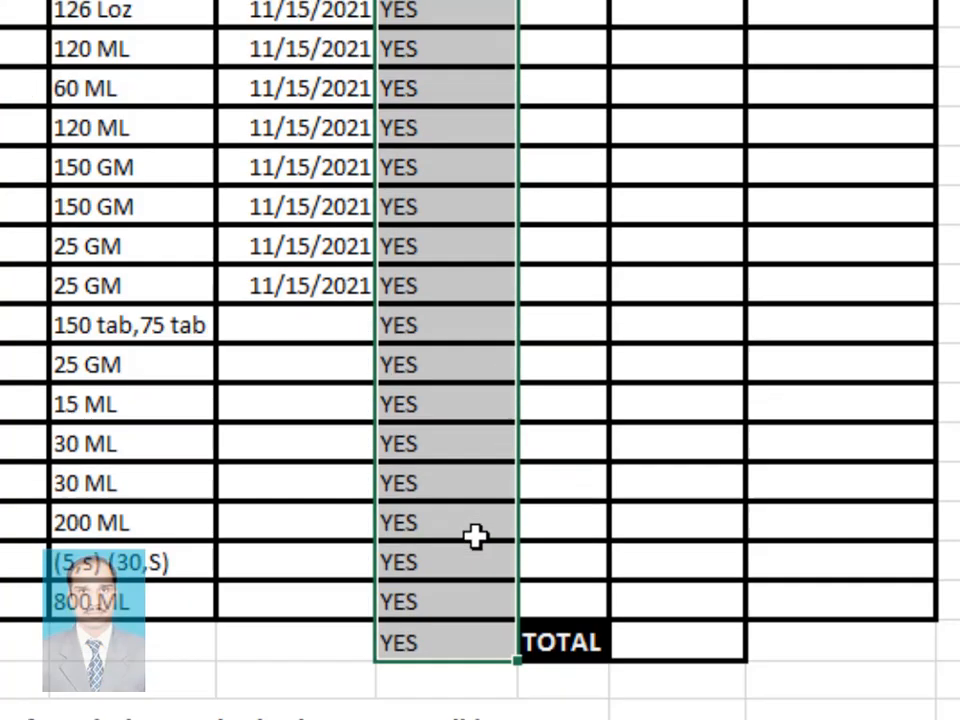
scroll(474, 536, up, 4)
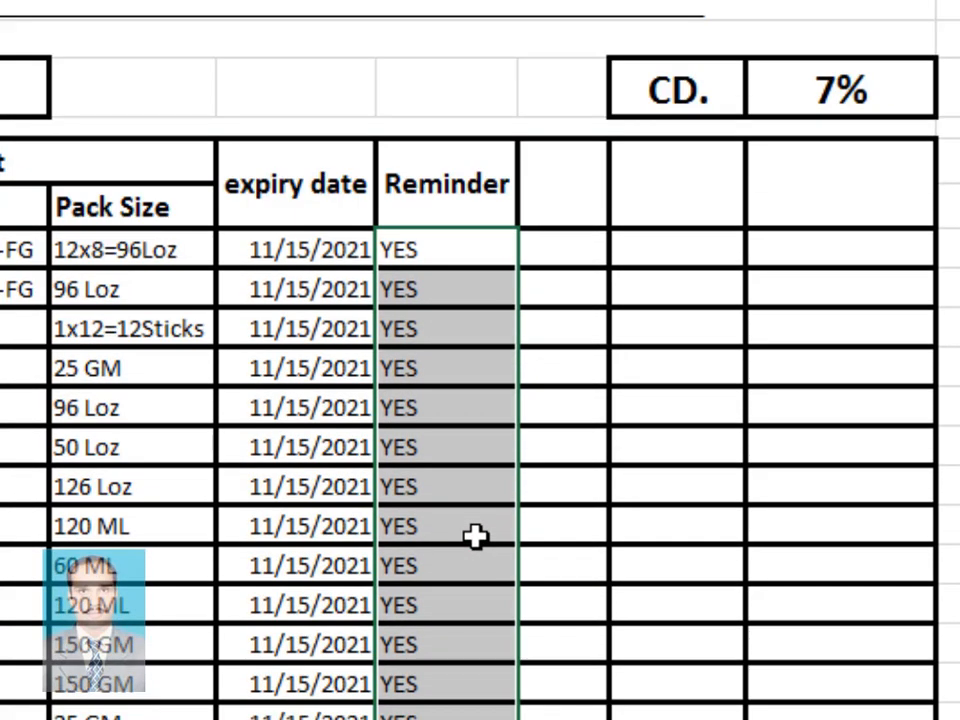
scroll(474, 536, down, 1)
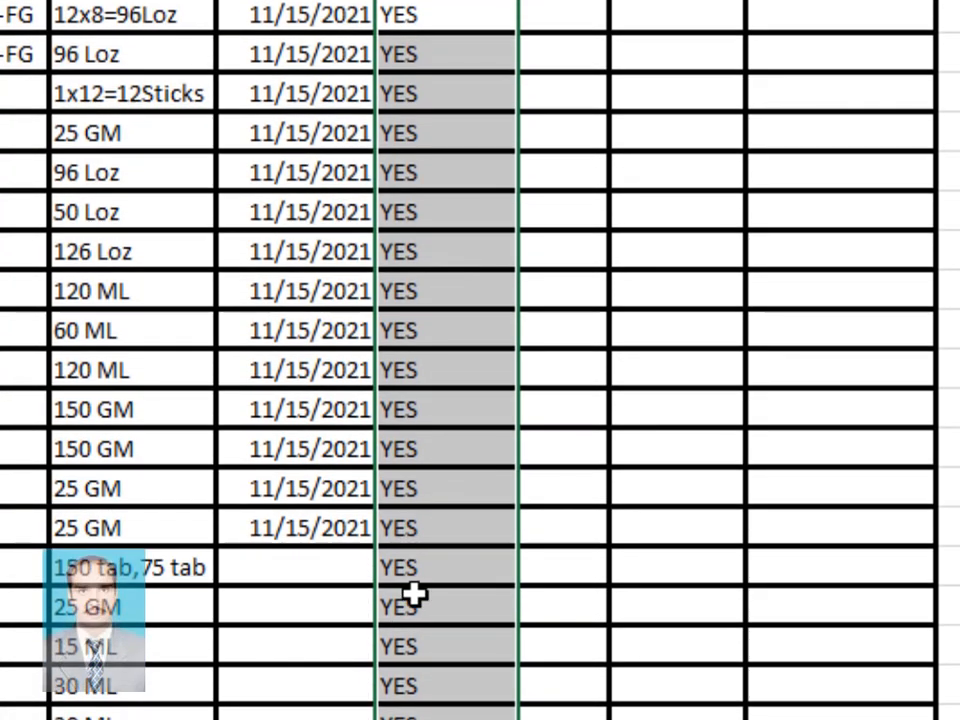
scroll(413, 596, down, 1)
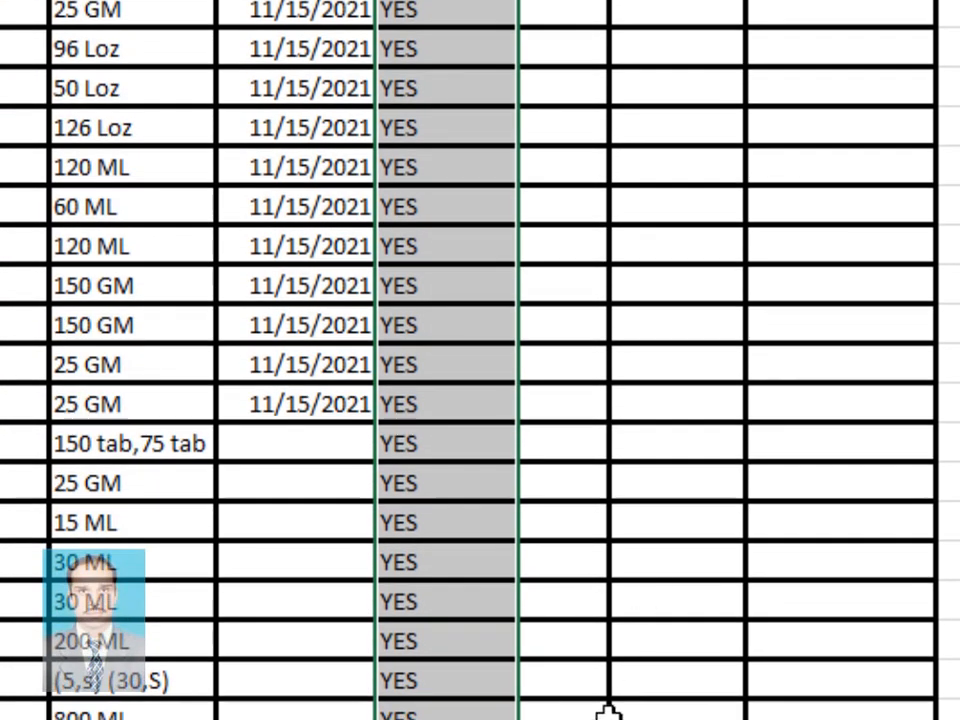
scroll(608, 567, up, 3)
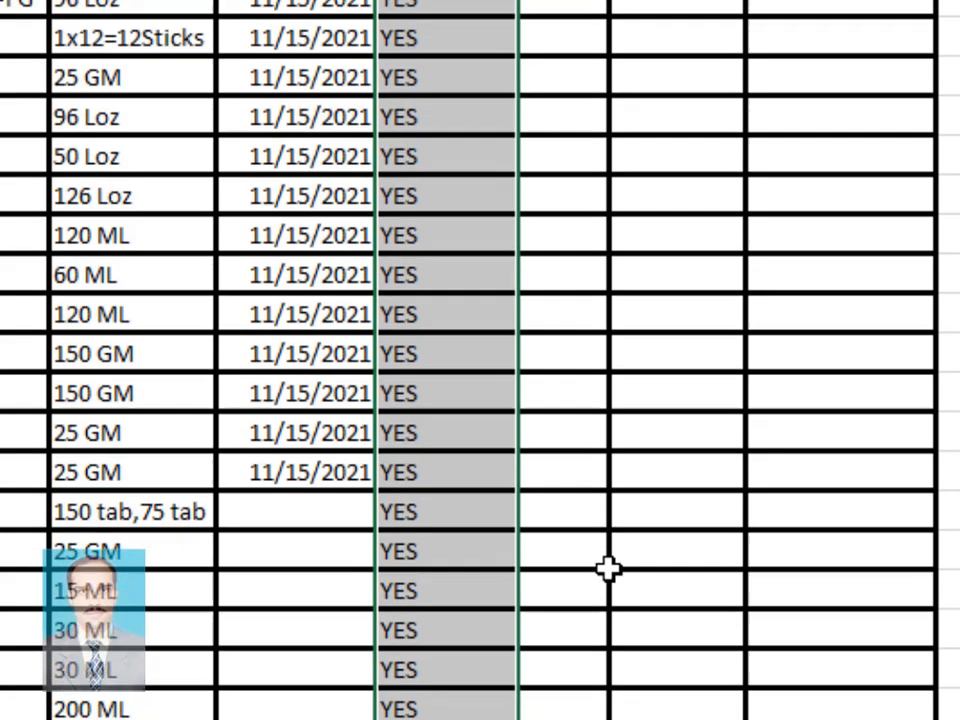
click(700, 283)
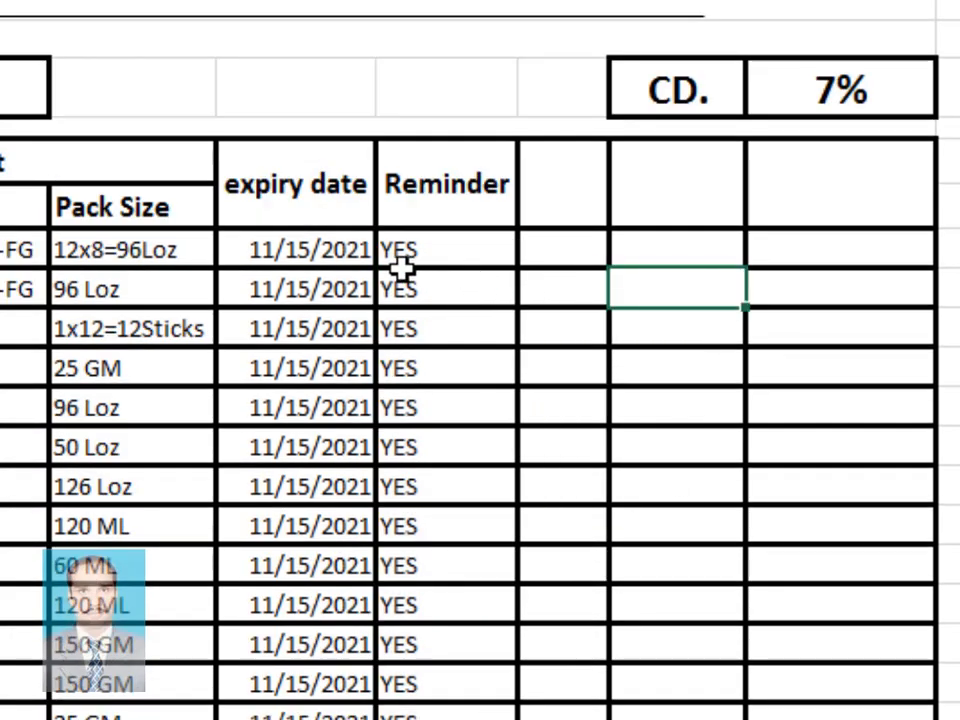
- Check the first product's expiry date against the reminder shown beside it
click(293, 244)
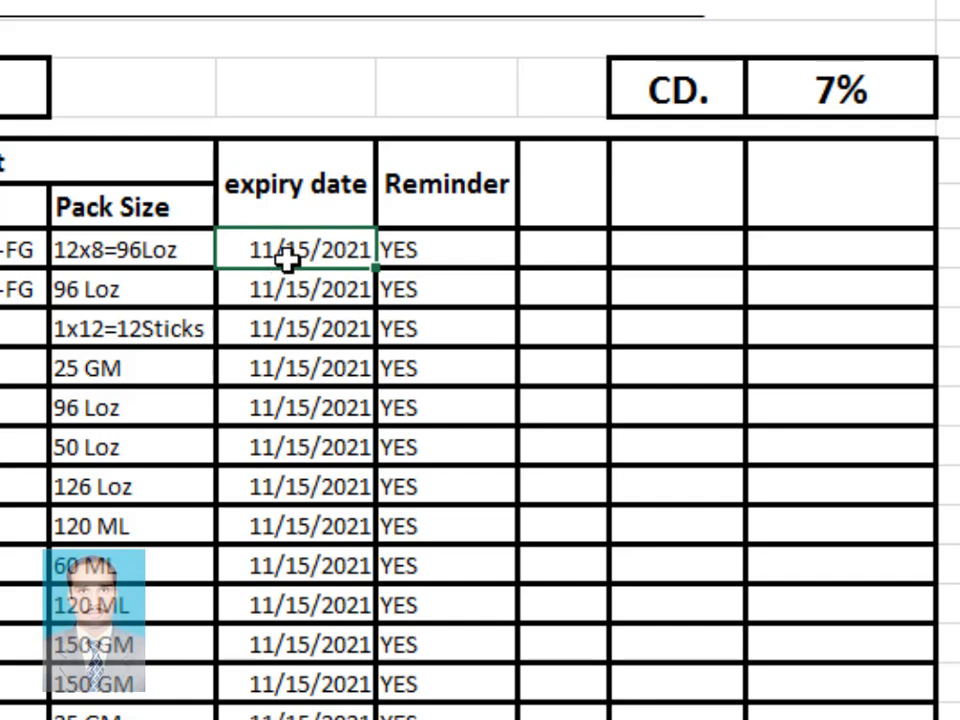
click(451, 256)
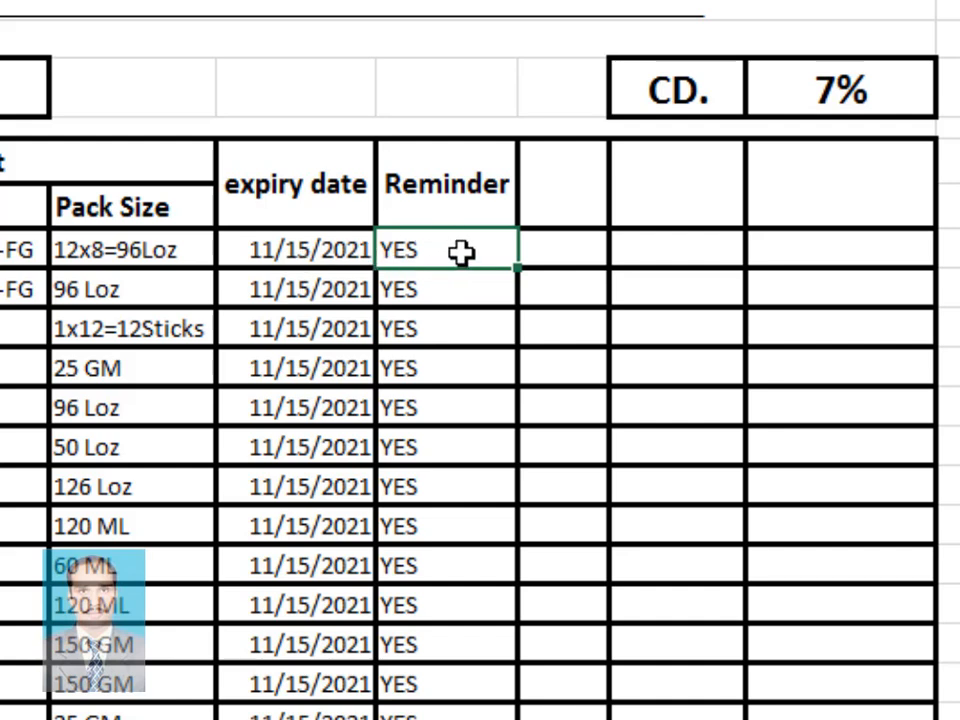
click(292, 258)
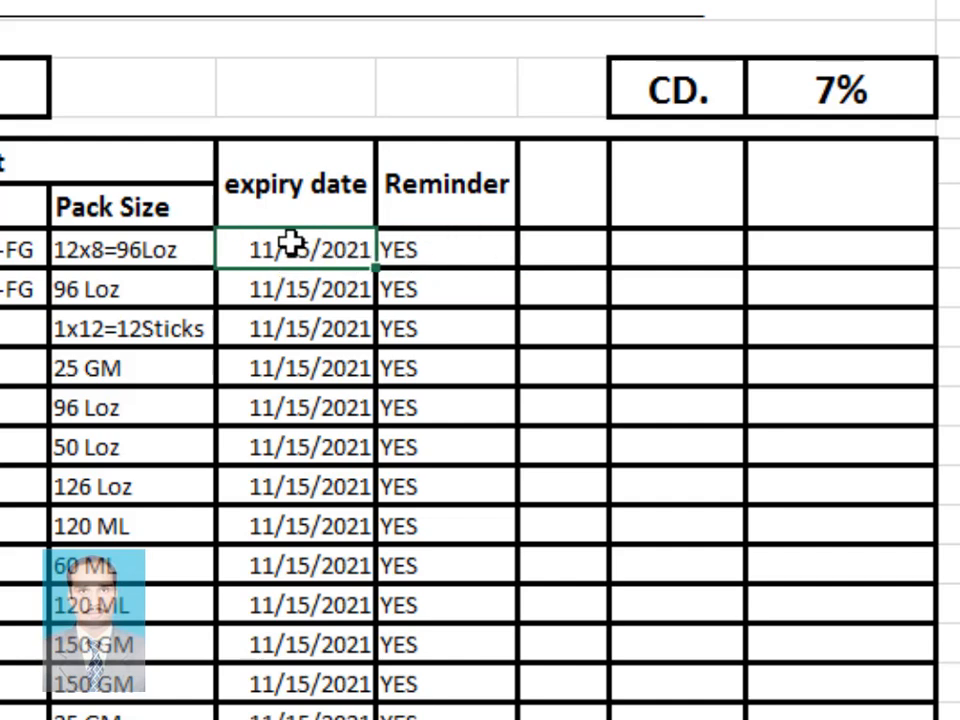
drag(287, 251, 330, 272)
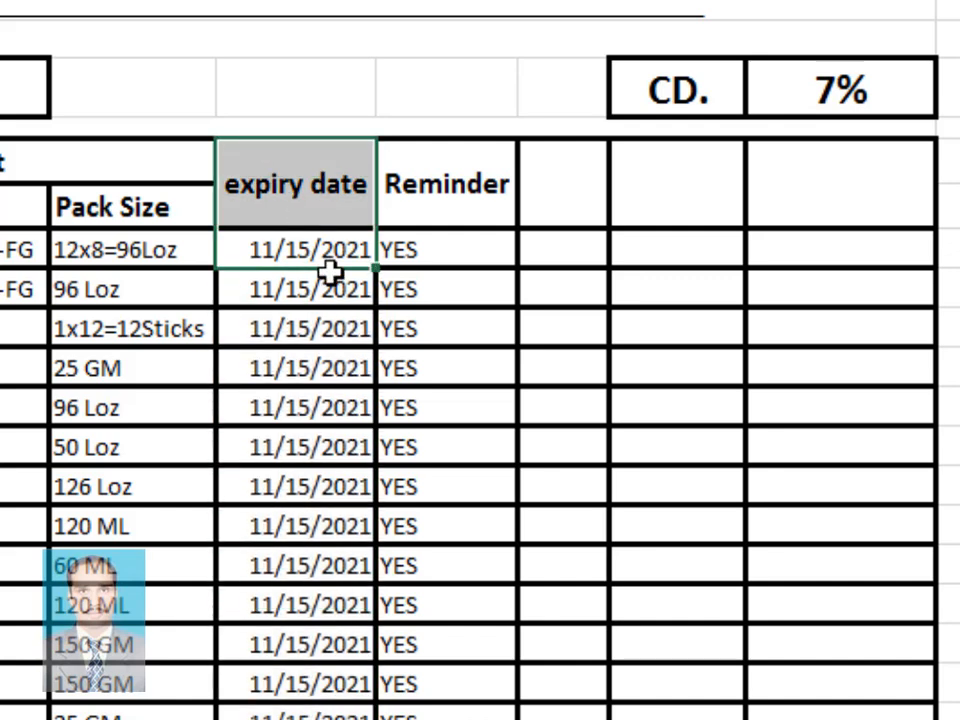
click(454, 240)
click(285, 262)
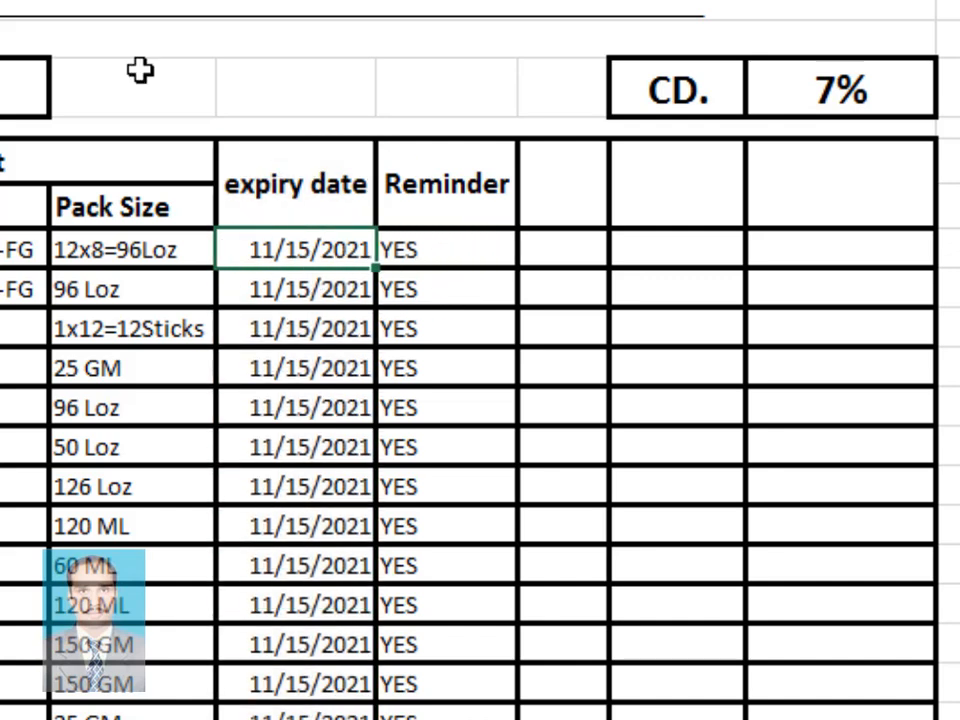
- Change the comparison in the G17 reminder formula to greater than, F17>TODAY()+3
click(403, 248)
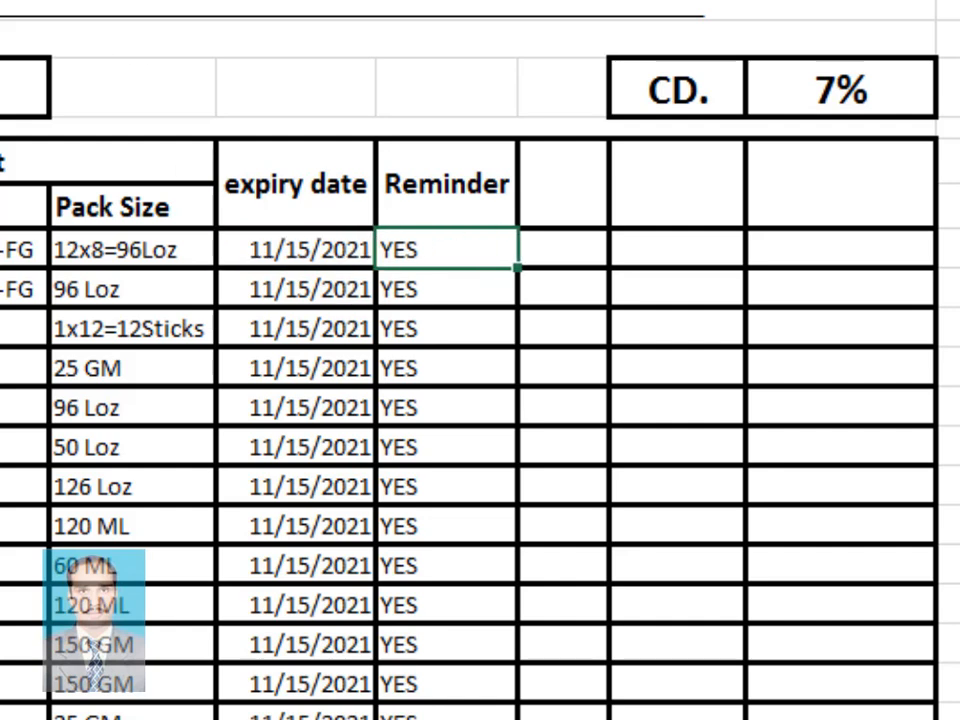
key(F2)
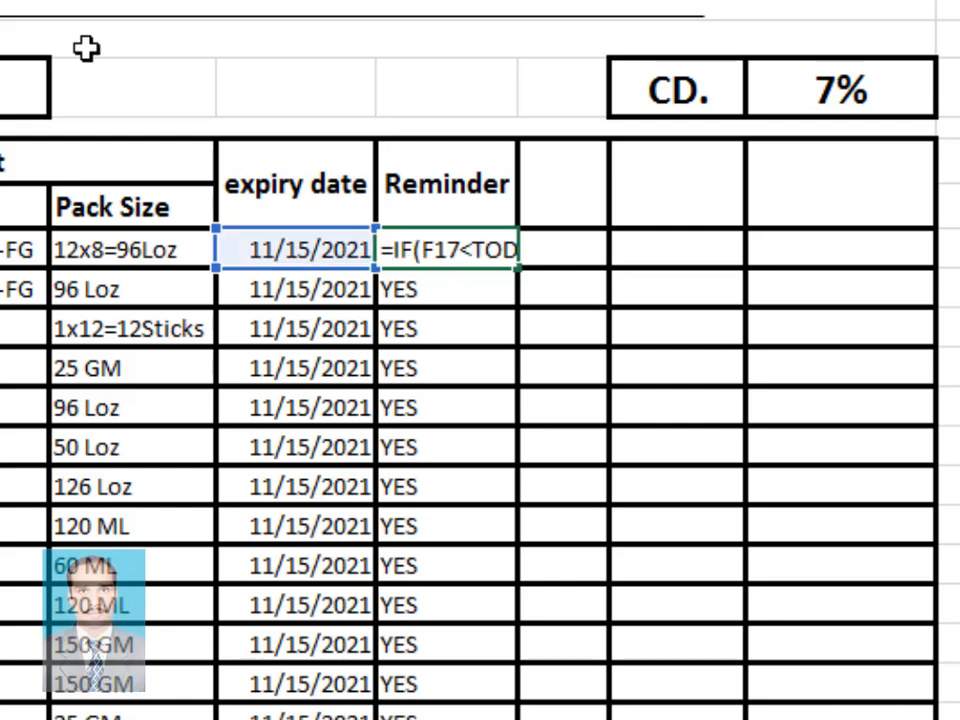
key(BackSpace)
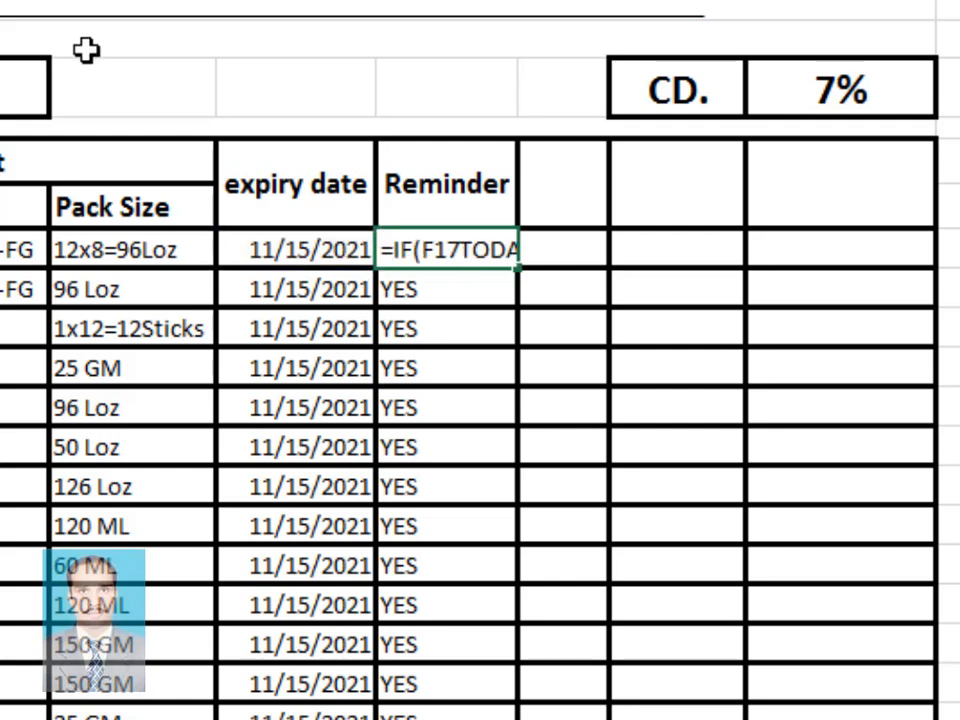
text(>)
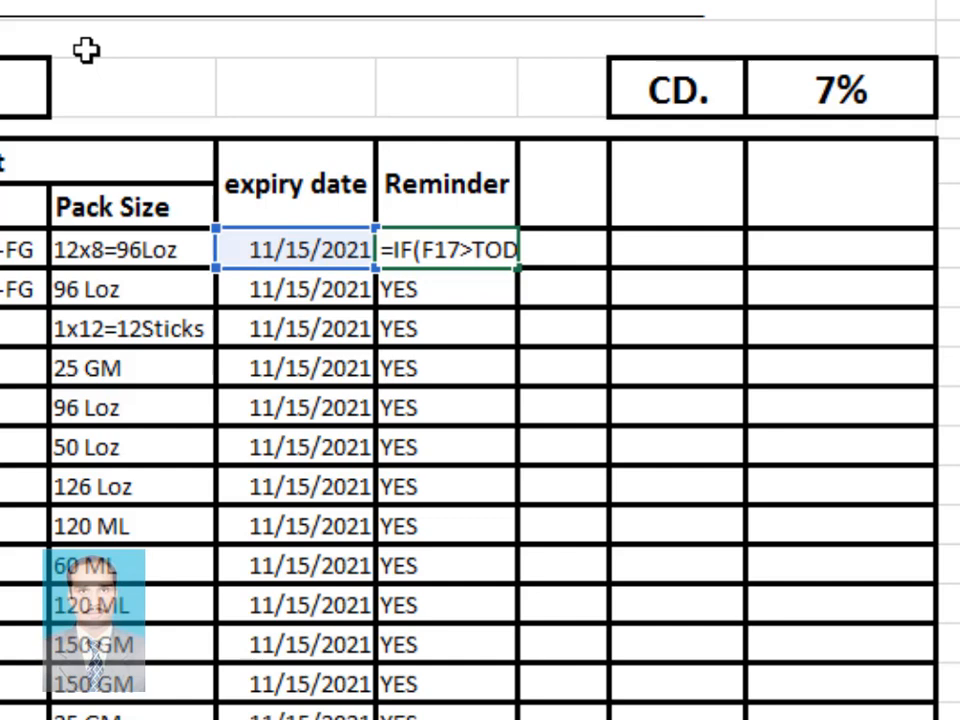
key(Return)
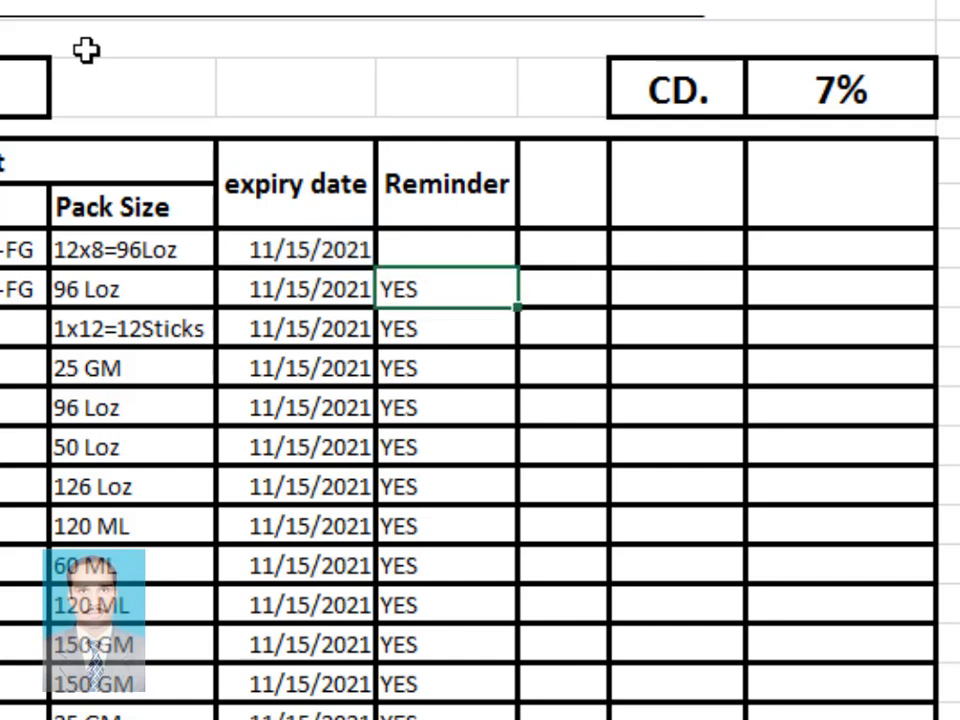
click(476, 251)
- Set the day in the second product's DATE expiry formula to 29, for an expiry date of 11/29/2021
click(265, 291)
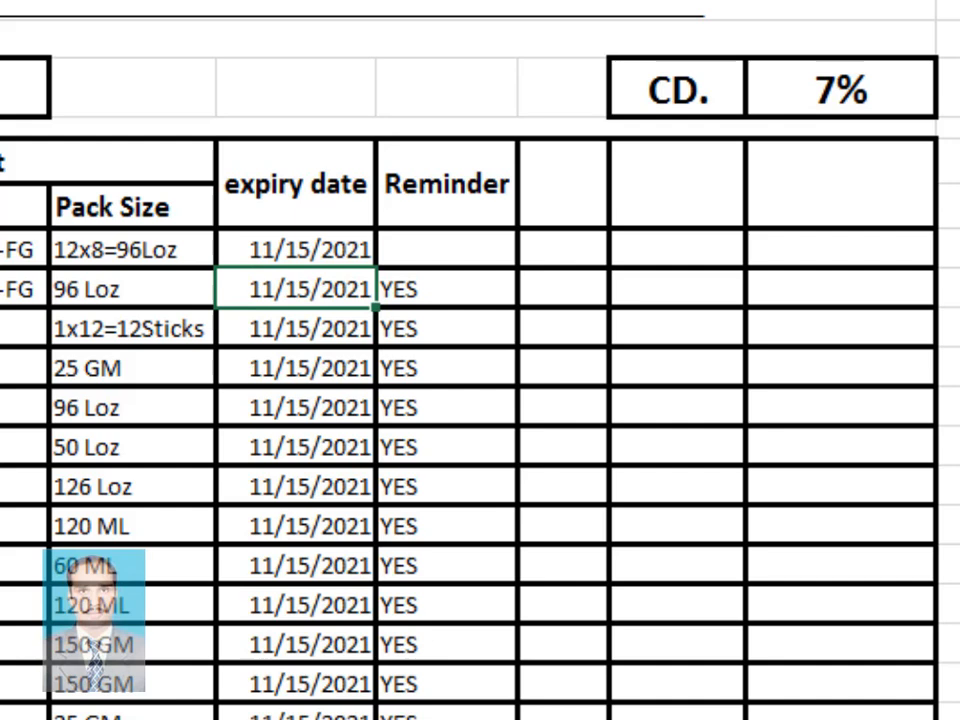
key(F2)
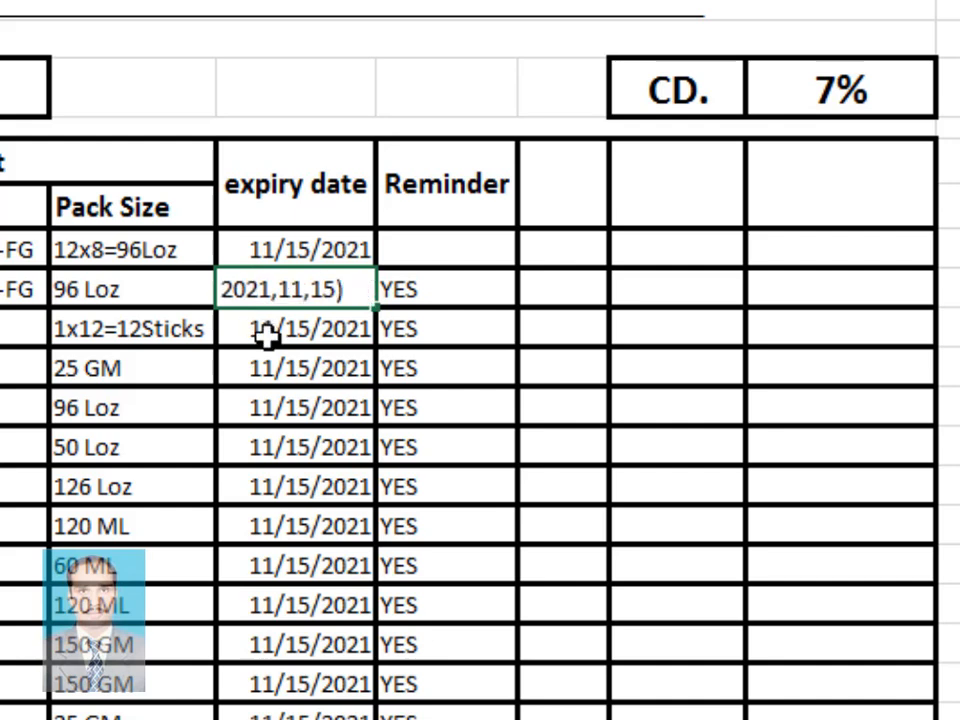
key(BackSpace)
key(BackSpace)
text(29)
key(Return)
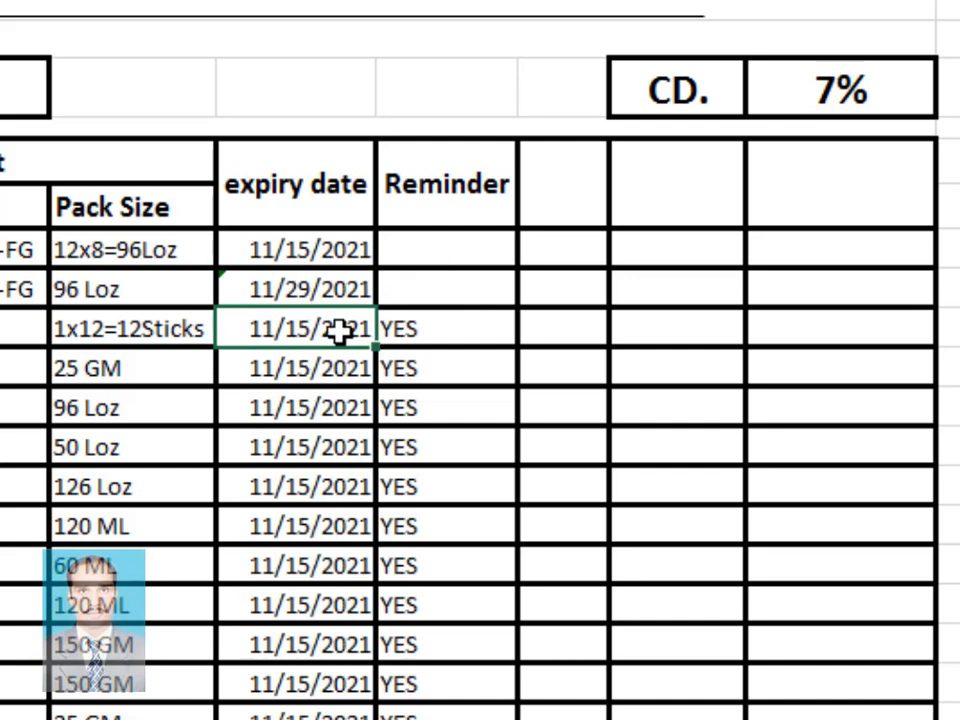
- Set the day in the fourth product's DATE expiry formula to 27, for an expiry date of 11/27/2021
click(322, 381)
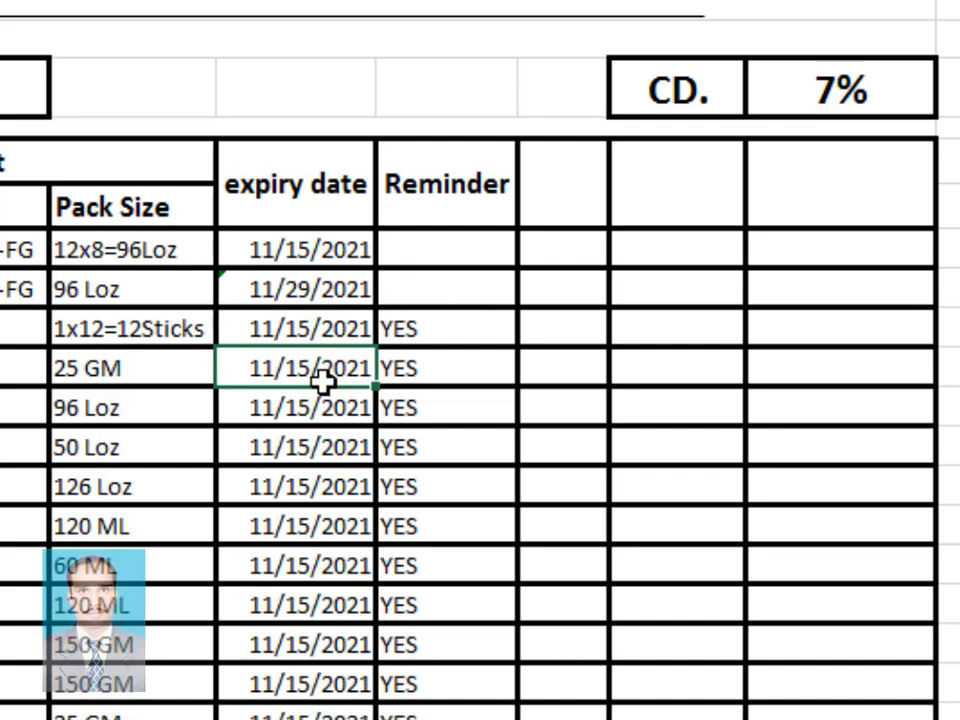
key(F2)
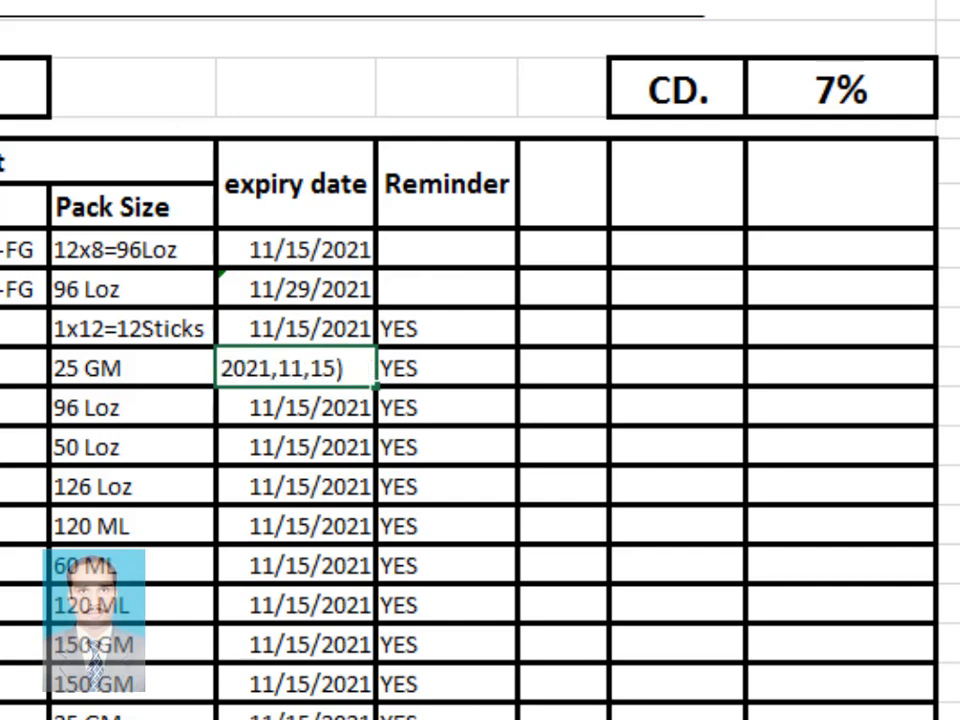
key(BackSpace)
key(BackSpace)
text(27)
key(Return)
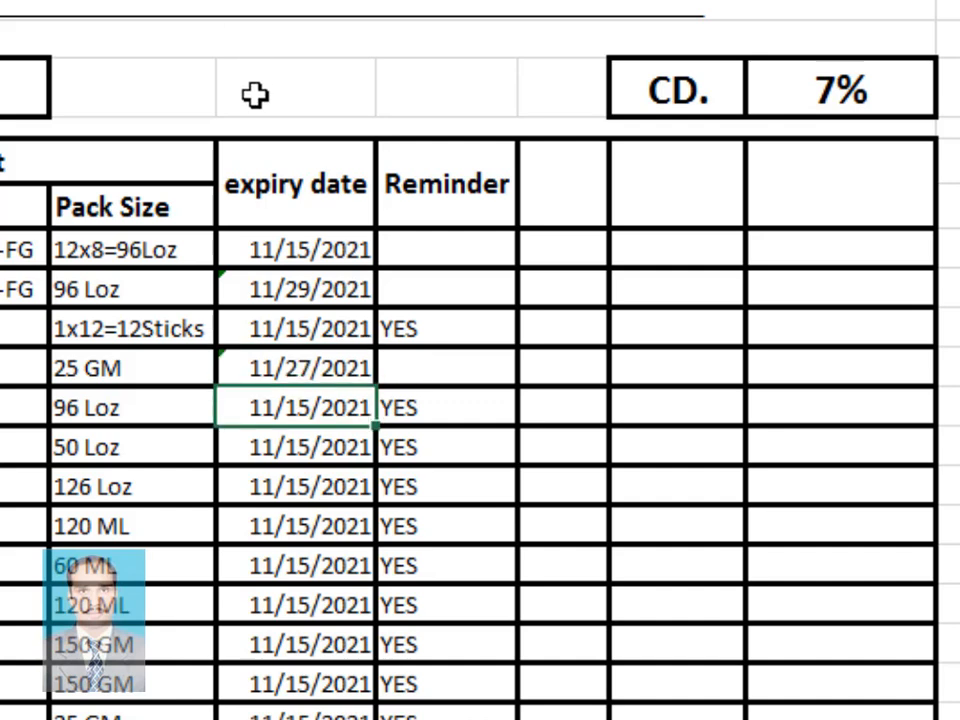
- Fill the greater-than reminder formula from G17 down the whole Reminder column
click(437, 374)
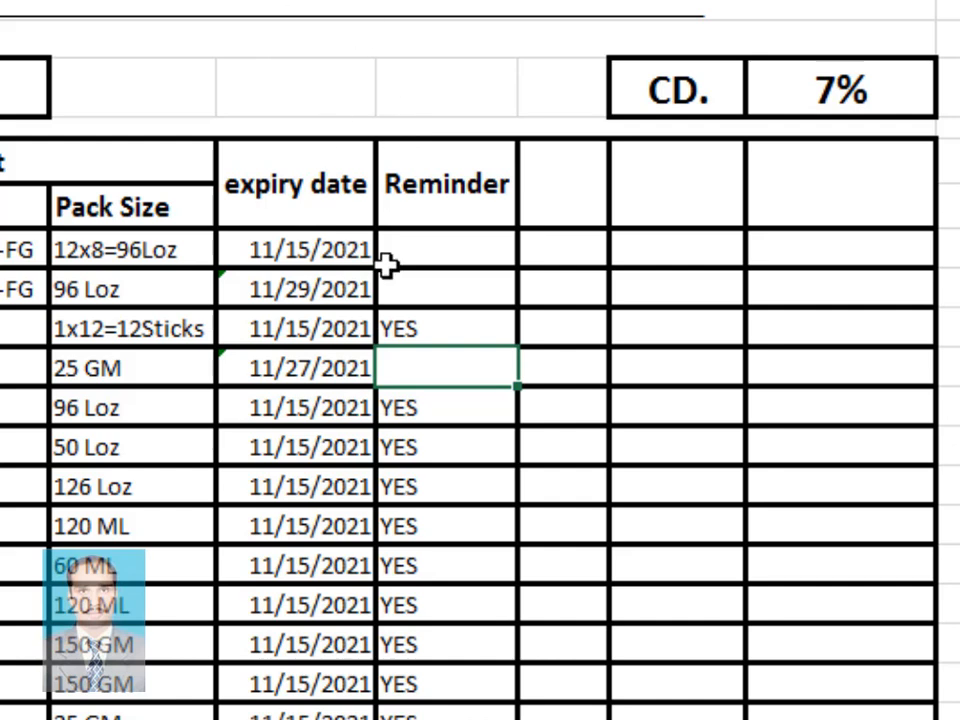
click(458, 251)
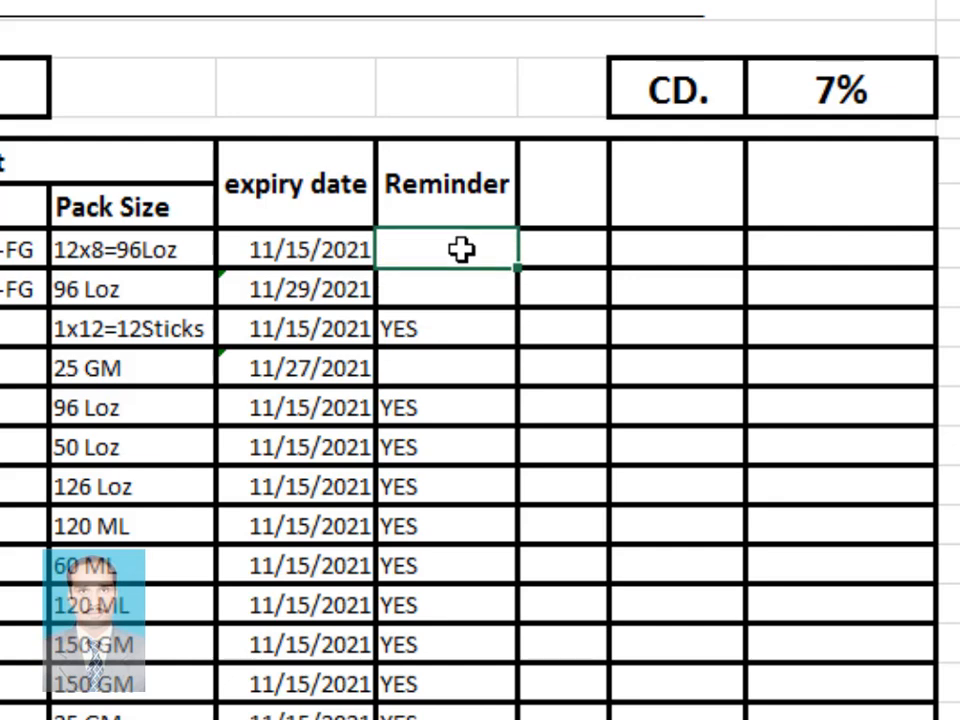
double_click(518, 268)
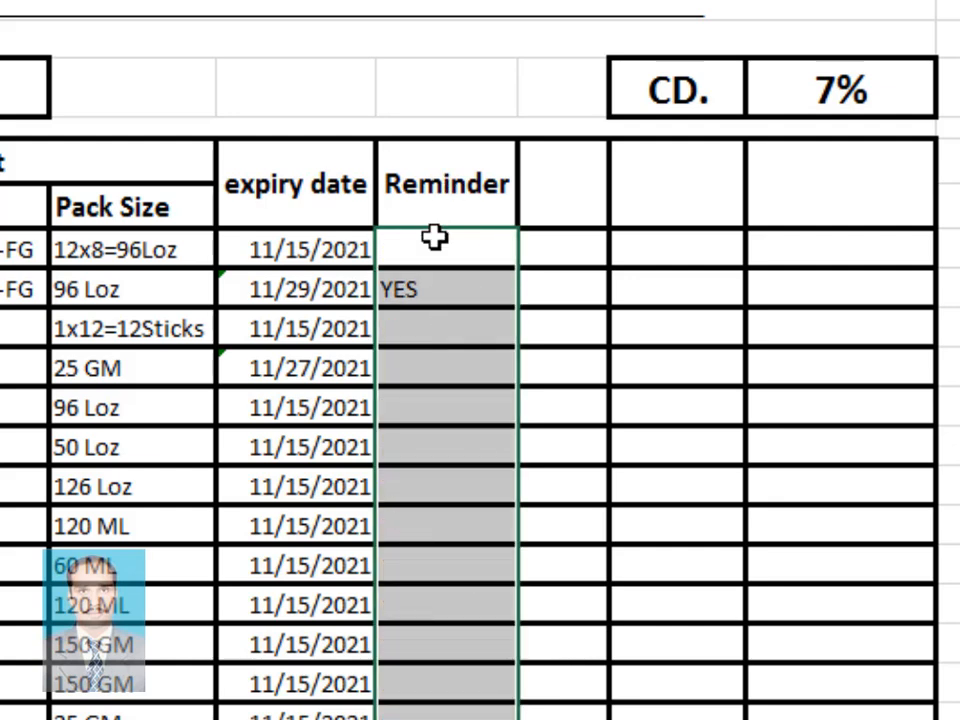
click(561, 332)
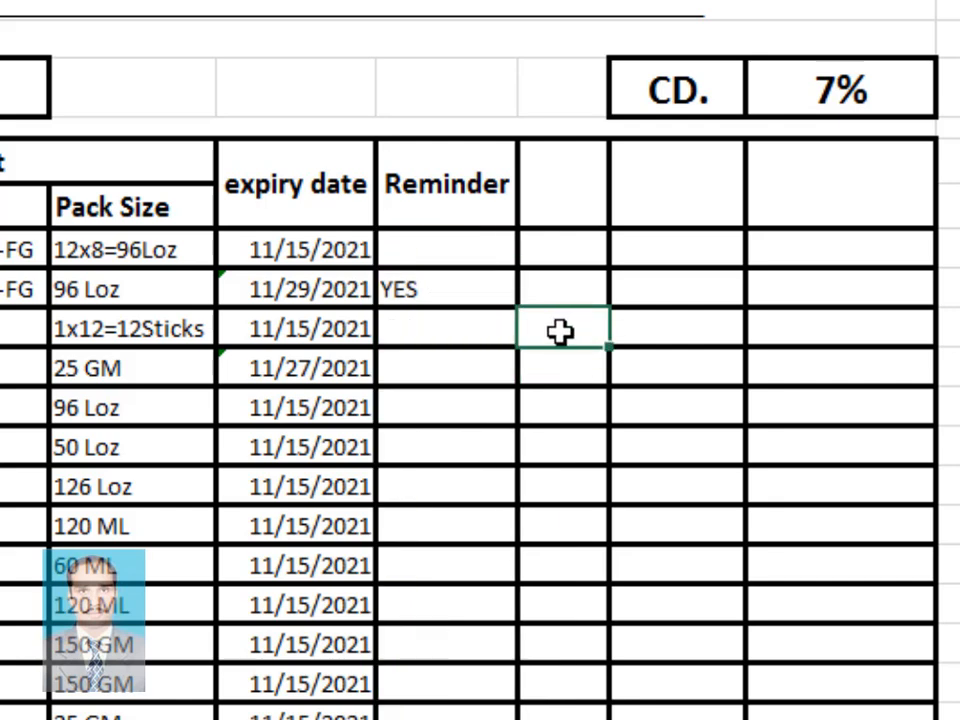
- Check the second product's pack size and expiry date against its Reminder cell
click(416, 287)
drag(112, 296, 278, 288)
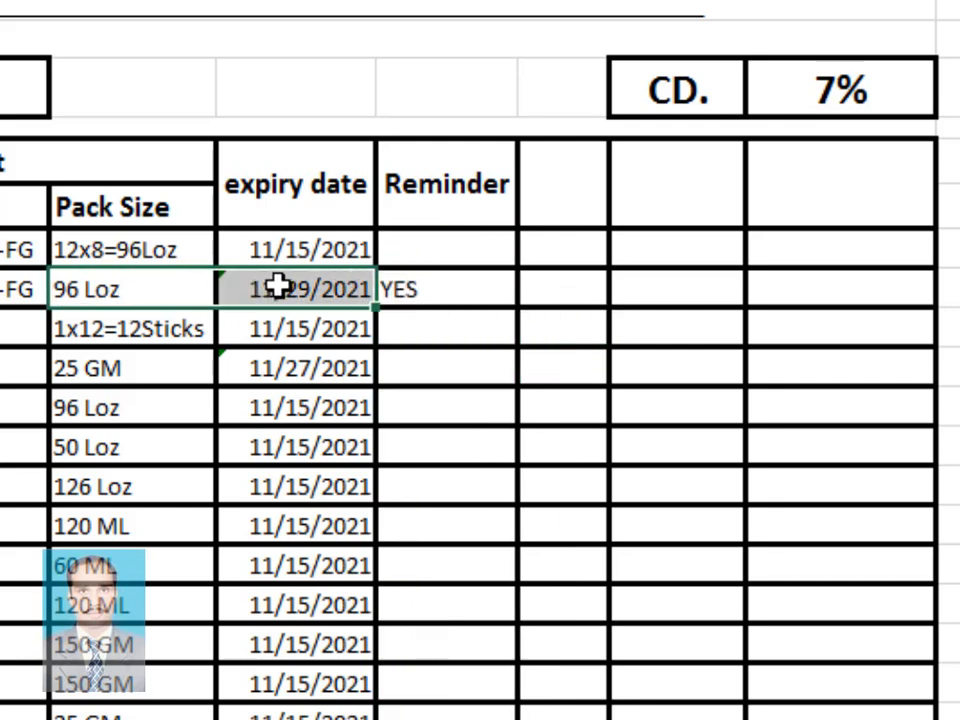
click(436, 283)
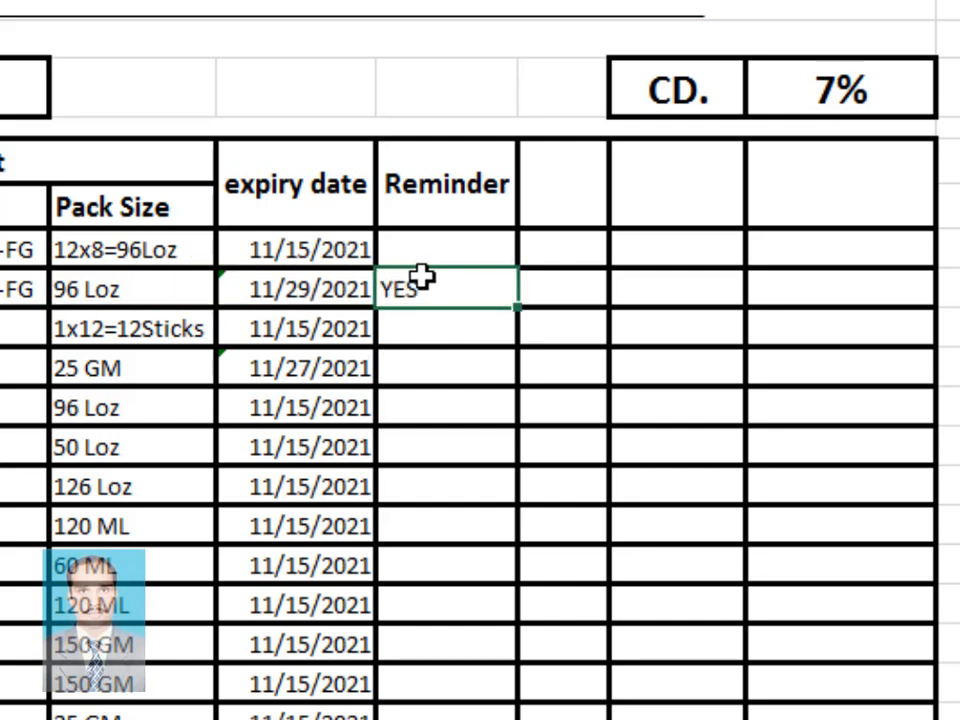